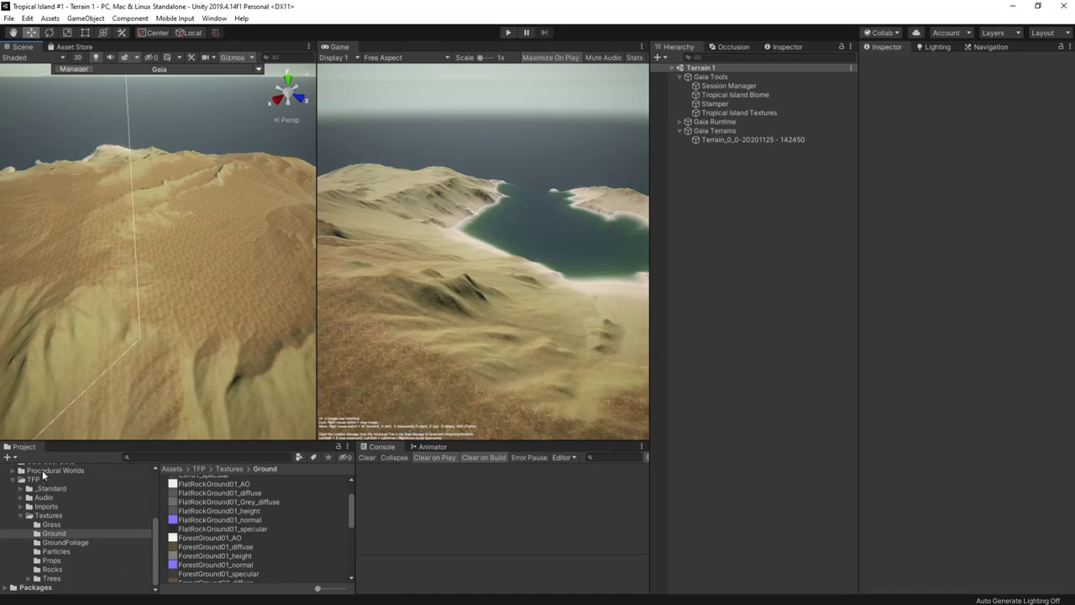
# - Create a Gaia Spawner Settings asset named "Tropical Island Forrest" in the Gaia Biomes folder
pyautogui.scroll(4, 43, 476)
pyautogui.click(51, 548)
pyautogui.rightClick(192, 496)
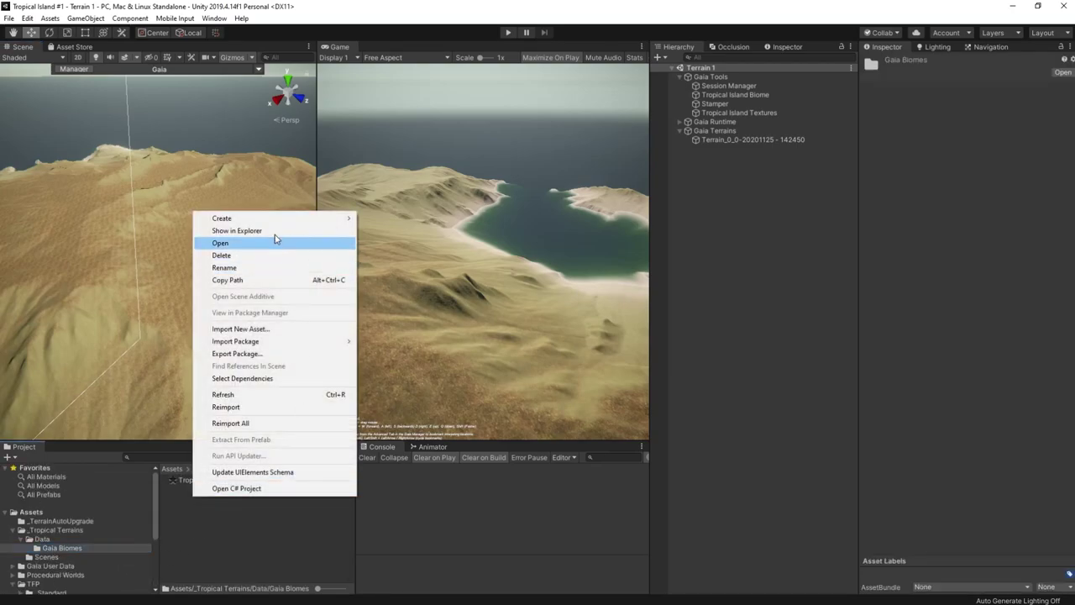
pyautogui.moveTo(252, 219)
pyautogui.moveTo(418, 574)
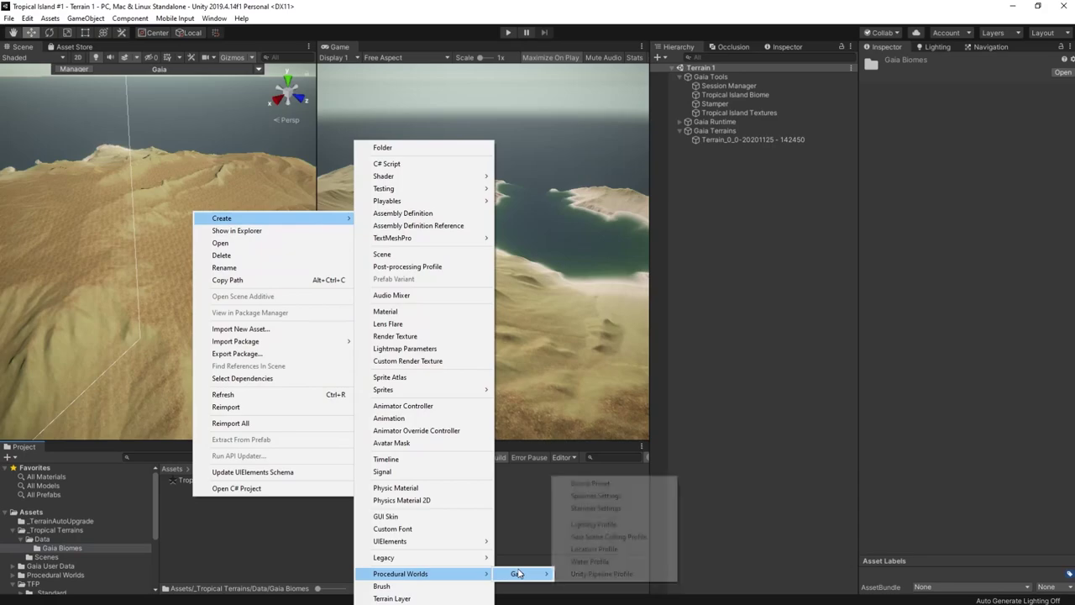
pyautogui.click(596, 504)
pyautogui.write('Tr')
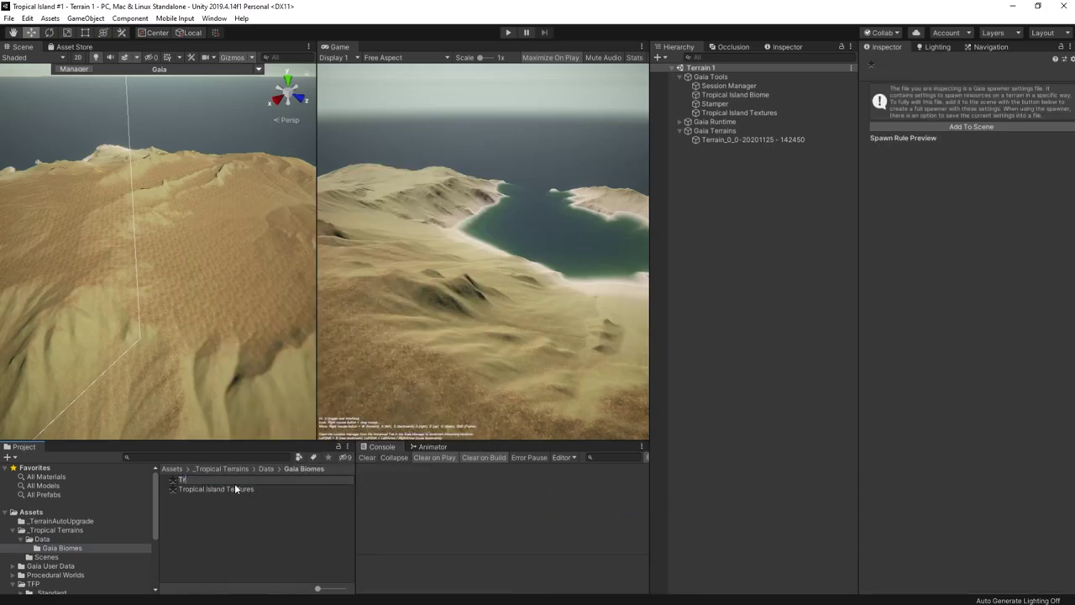
pyautogui.write('opical Island Forrest')
pyautogui.press('Return')
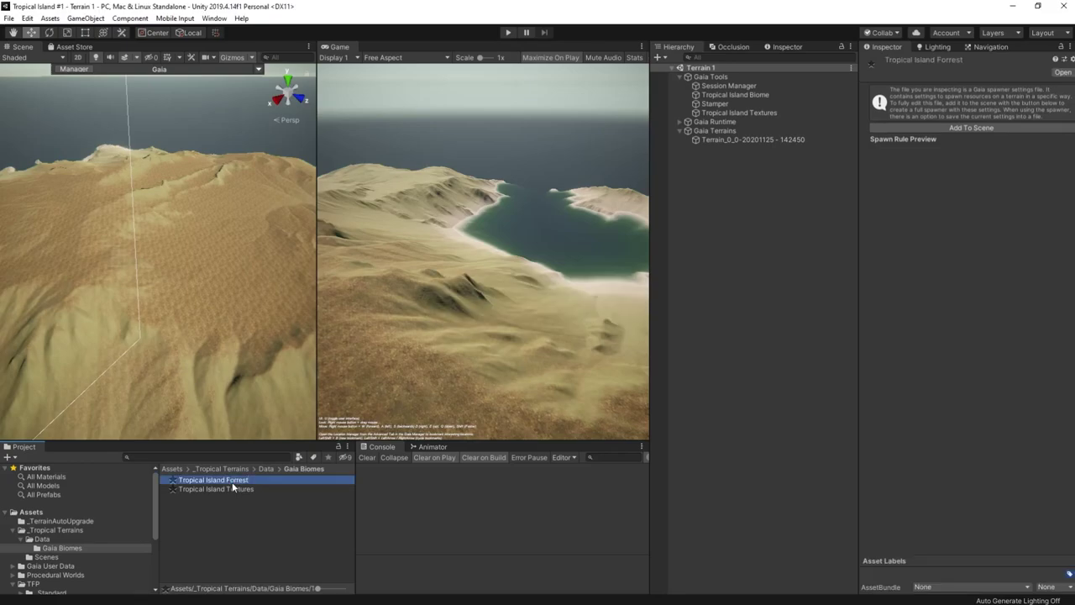
# - Add the Tropical Island Forrest spawner to the scene and to the Tropical Island Biome's list of biome spawners
pyautogui.click(993, 128)
pyautogui.click(735, 95)
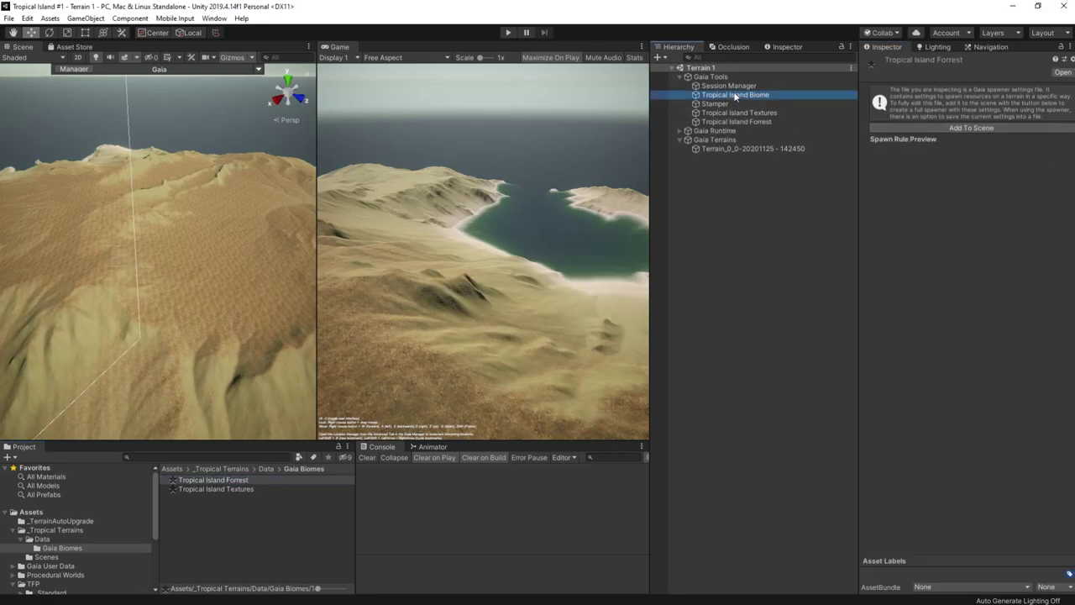
pyautogui.click(1043, 331)
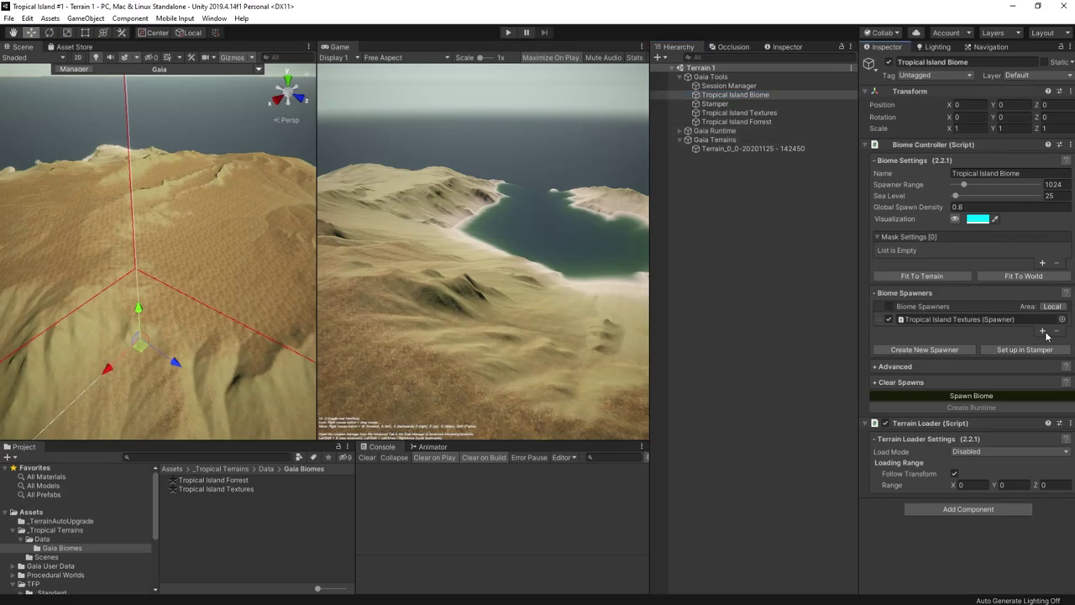
pyautogui.click(727, 112)
pyautogui.click(728, 95)
pyautogui.moveTo(727, 127); pyautogui.dragTo(928, 331)
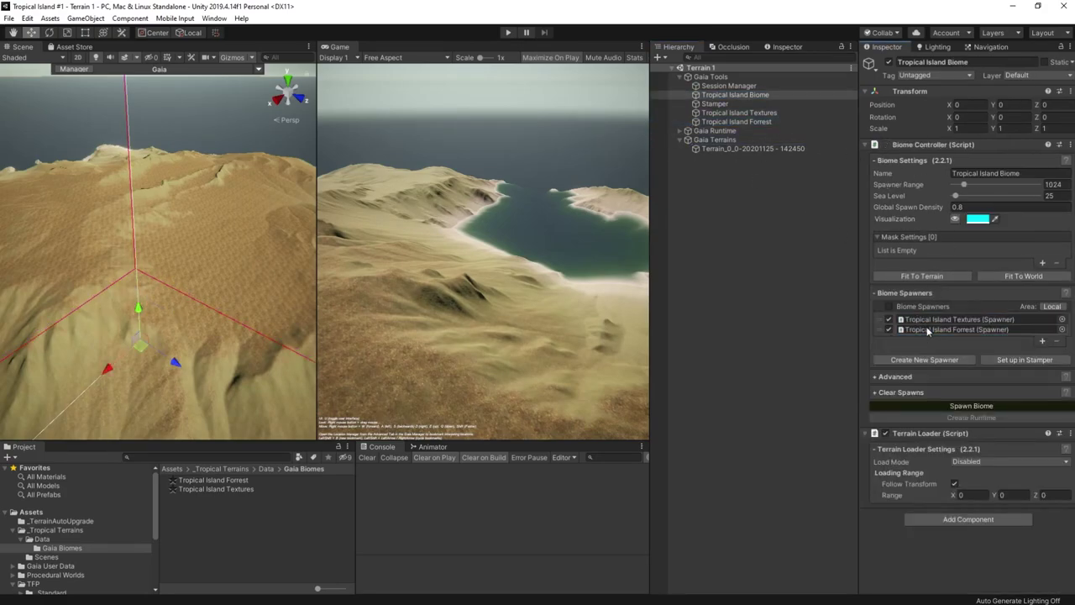
# - Rename the Tropical Island Forrest settings asset to "Tropical Island Forest"
pyautogui.click(219, 480)
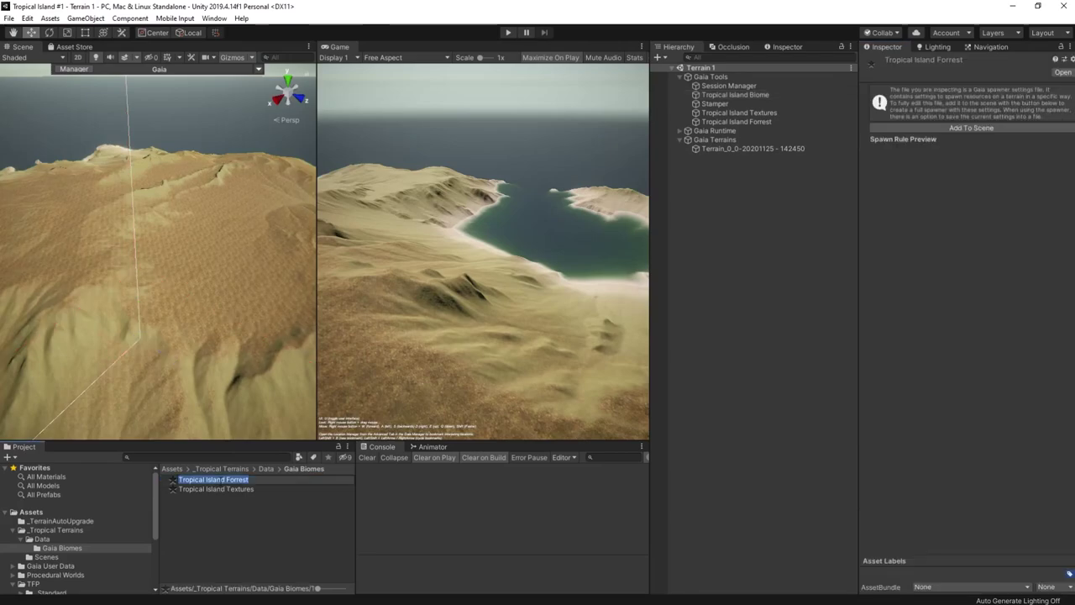
pyautogui.click(219, 480)
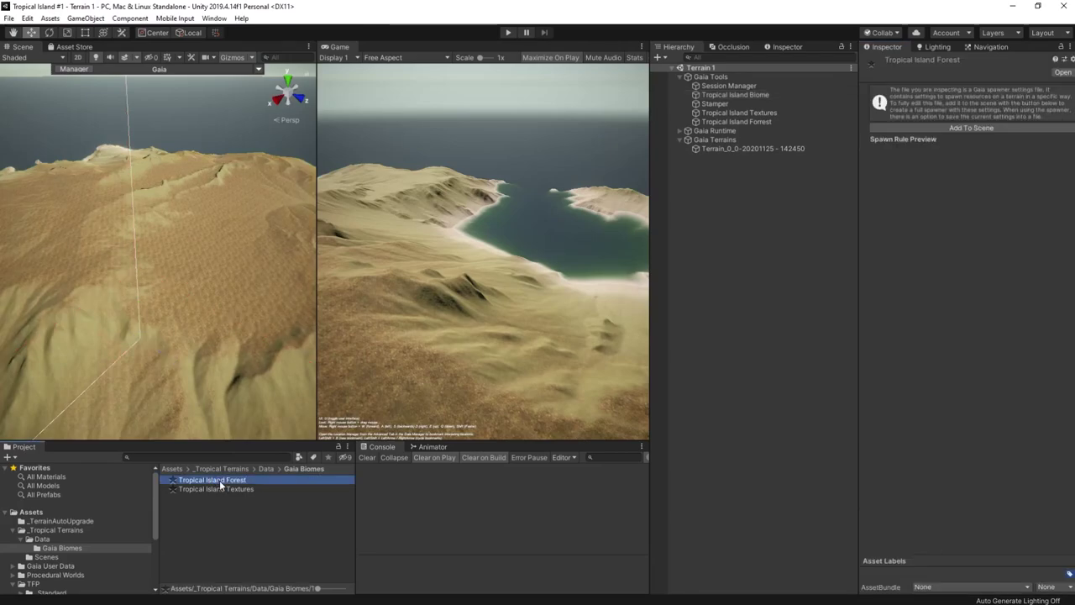
# - Create the first spawn rule in the Tropical Island Forrest spawner and preview its coverage over the whole island
pyautogui.click(736, 122)
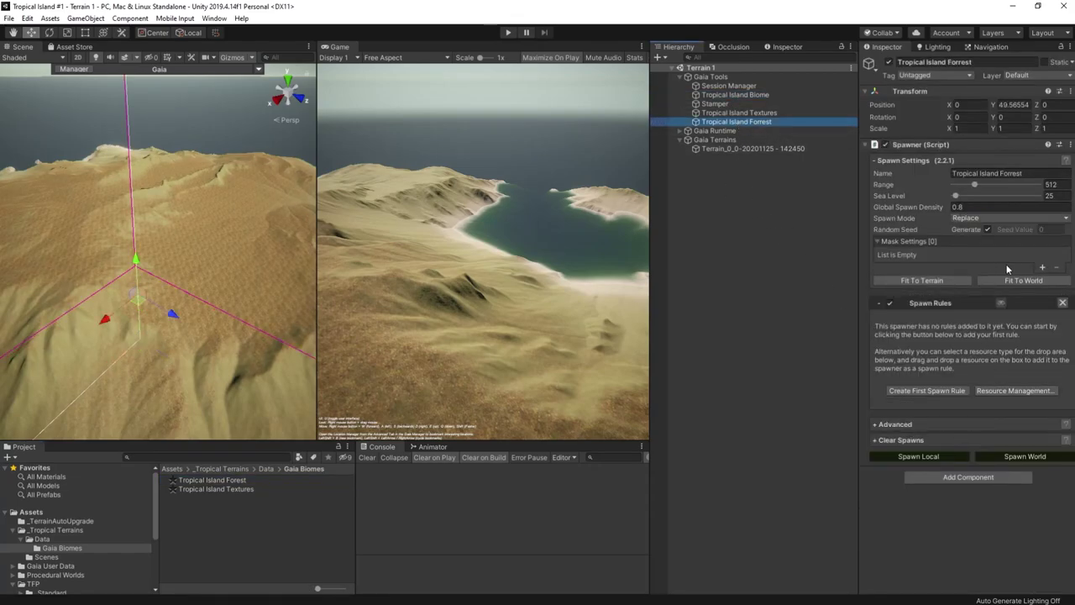
pyautogui.click(929, 392)
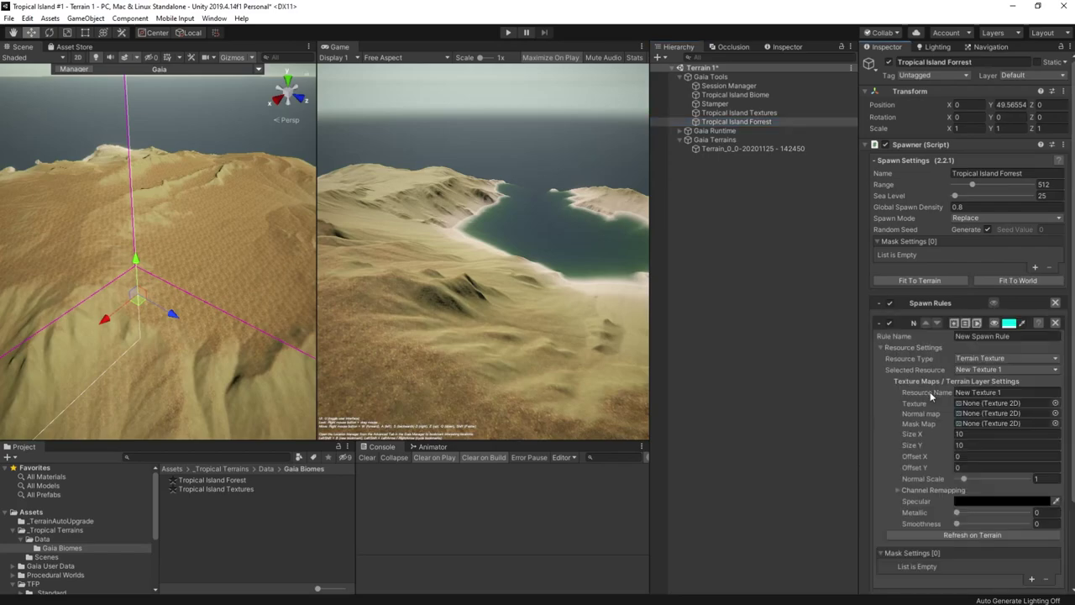
pyautogui.click(995, 323)
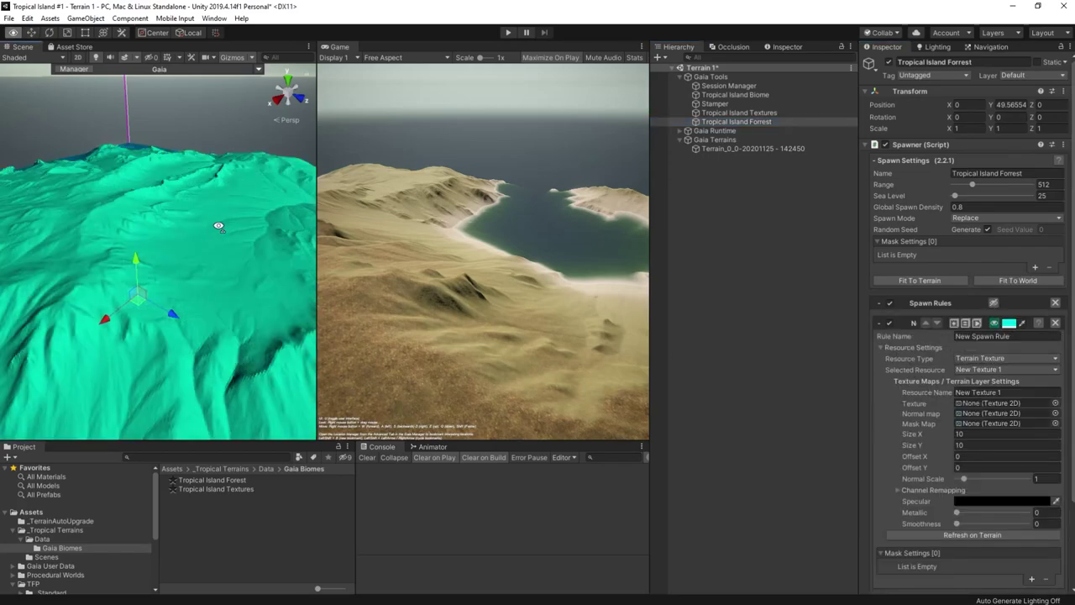
pyautogui.moveTo(219, 225); pyautogui.dragTo(175, 325, button='right')
pyautogui.press('s')
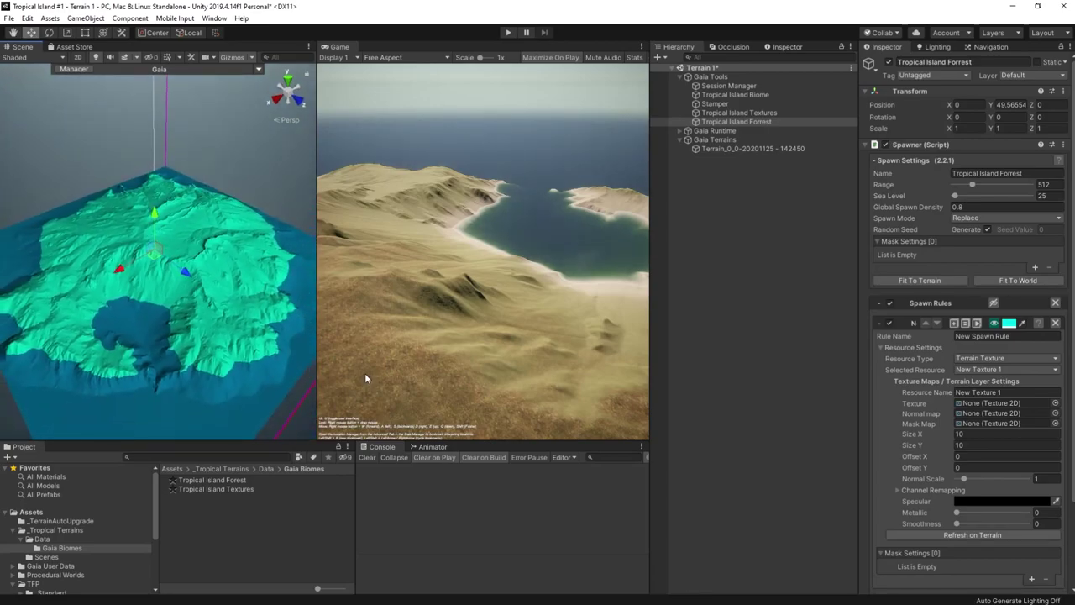
# - Add a Terrain Texture mask to the spawner's overall mask settings, using Forrest Ground as the texture rule
pyautogui.click(987, 228)
pyautogui.click(1035, 267)
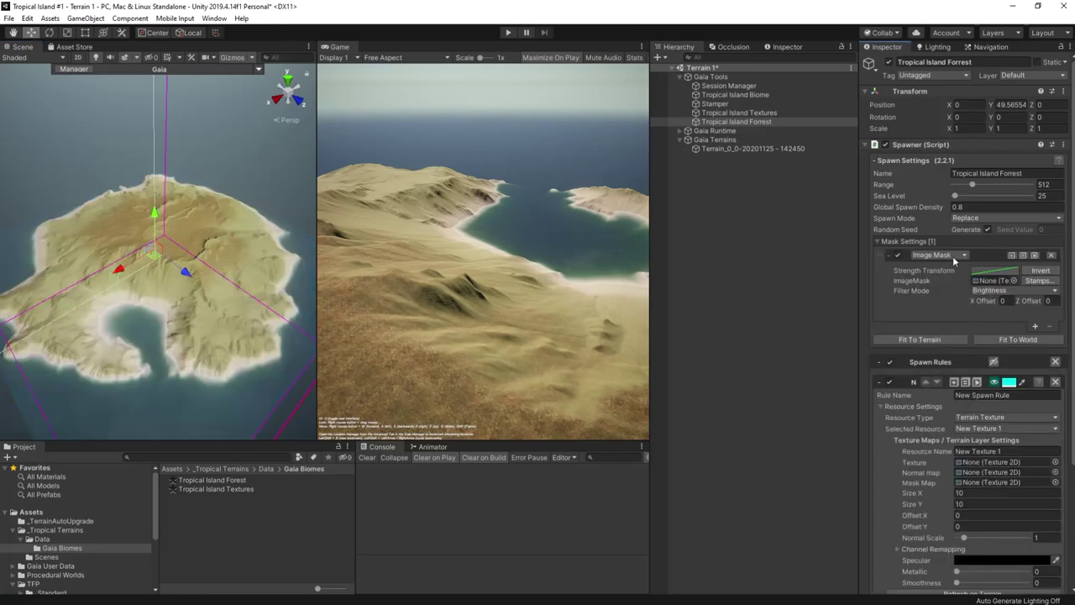
pyautogui.click(952, 256)
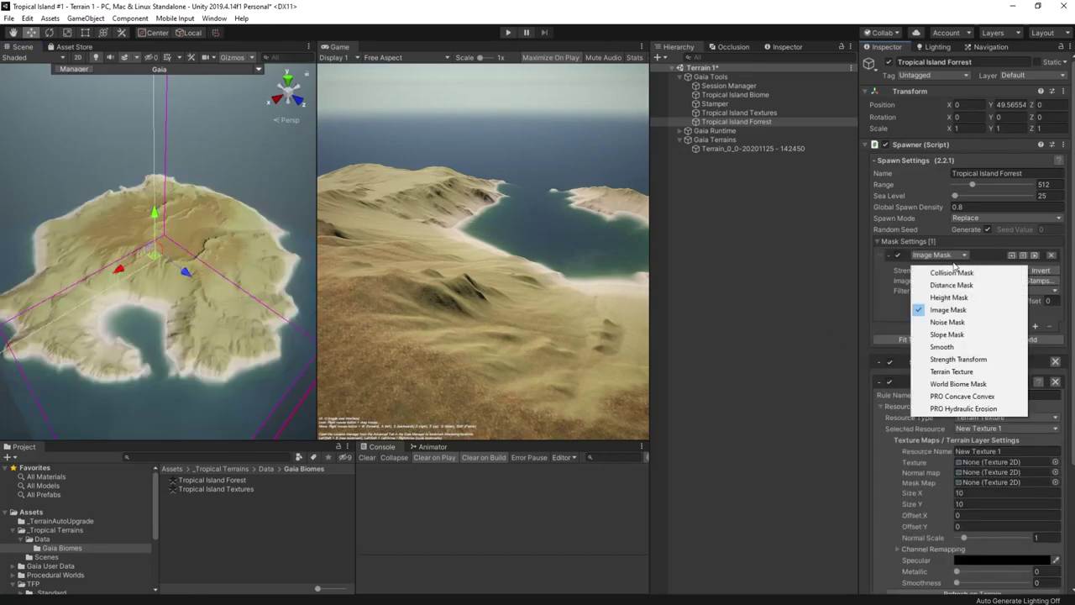
pyautogui.click(952, 371)
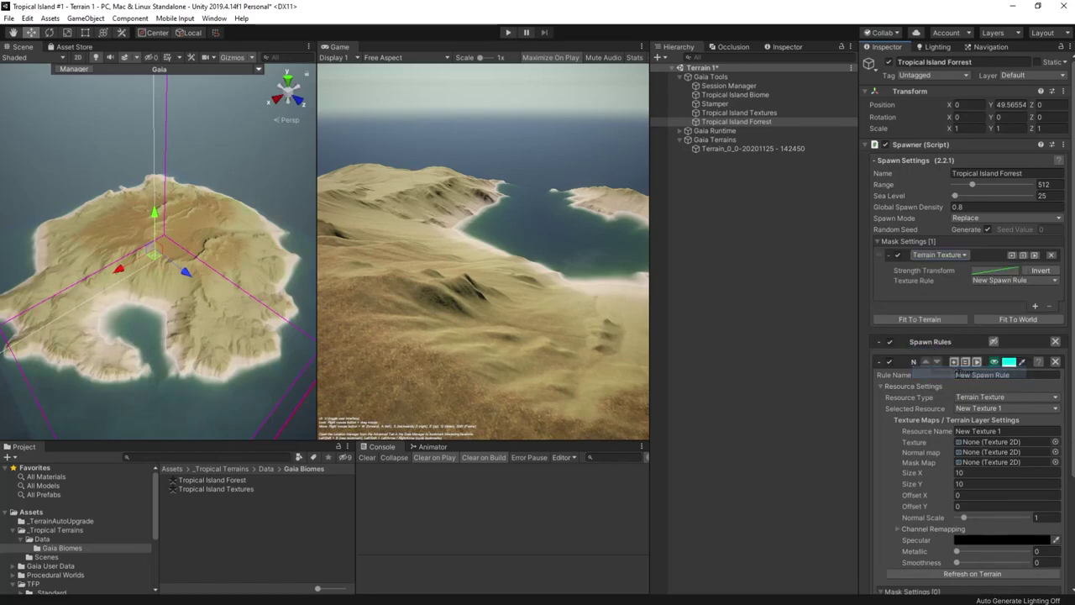
pyautogui.click(1016, 280)
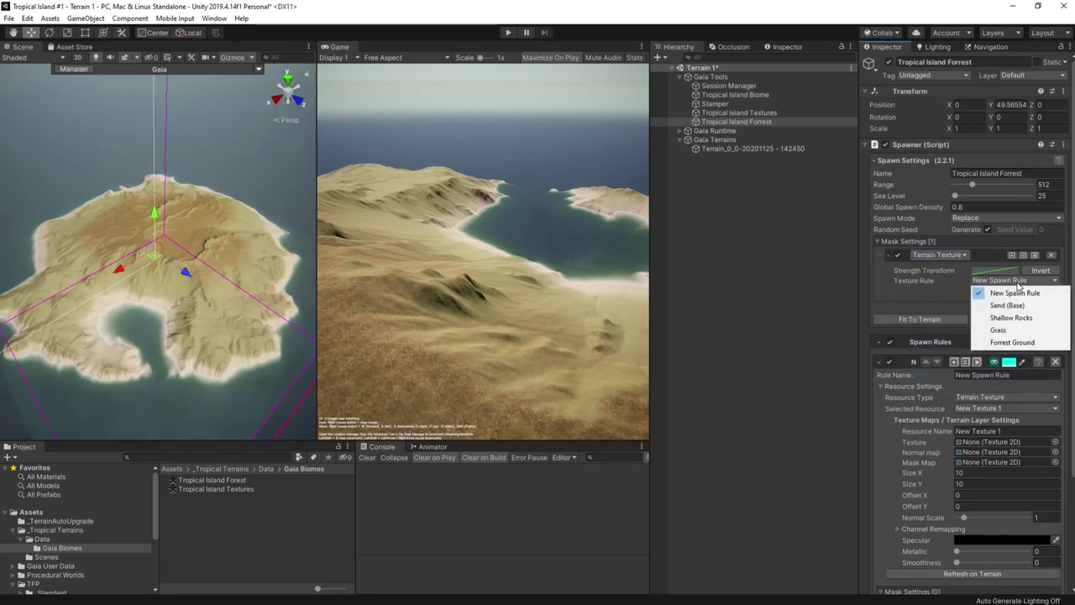
pyautogui.click(1024, 342)
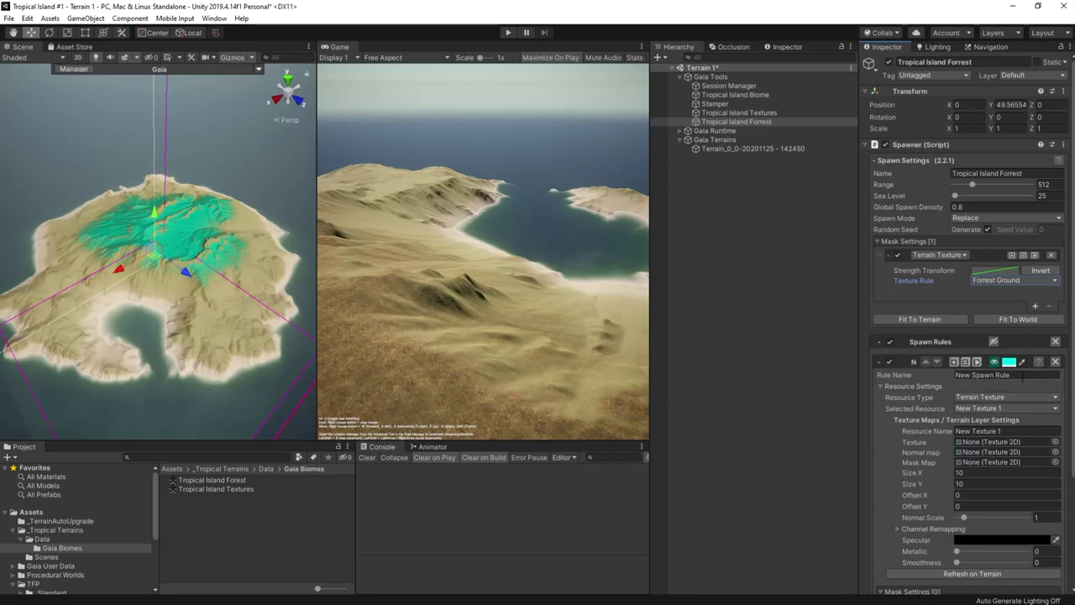
# - Set the new spawn rule's resource type to Terrain Tree and name the rule "Large Trees"
pyautogui.click(998, 400)
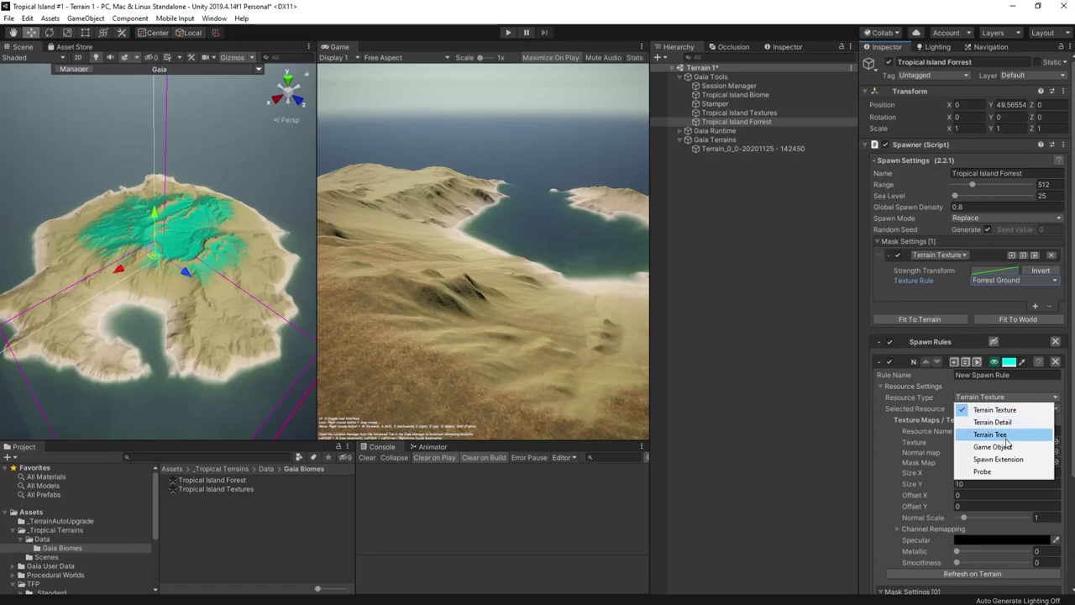
pyautogui.click(1006, 435)
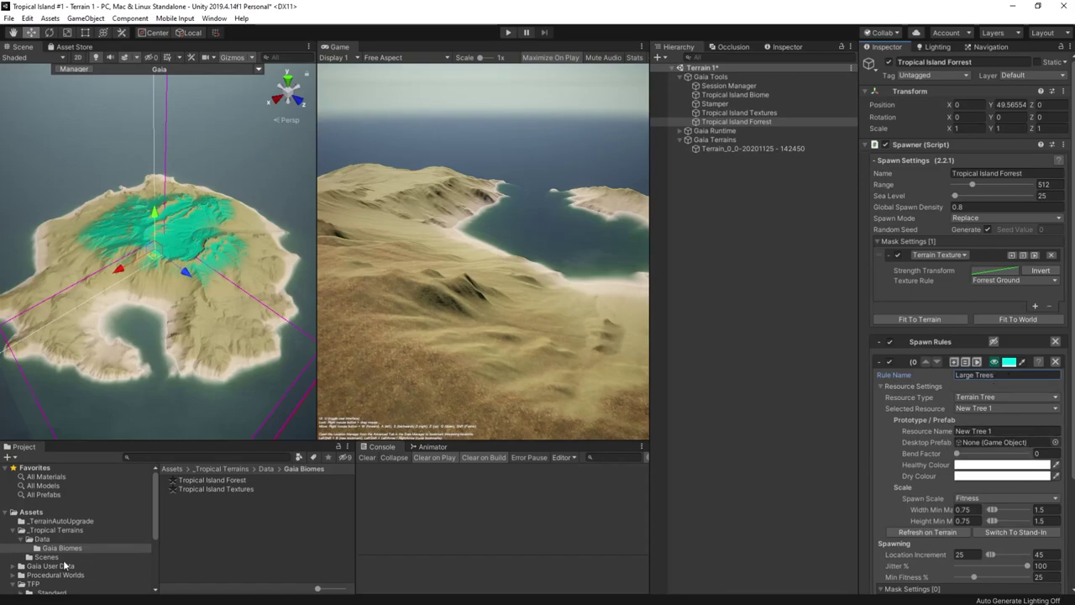
# - Assign KapokTree01_LOD from the TFP _Standard tree prefabs as the Large Trees rule's desktop prefab
pyautogui.scroll(-4, 64, 567)
pyautogui.click(45, 491)
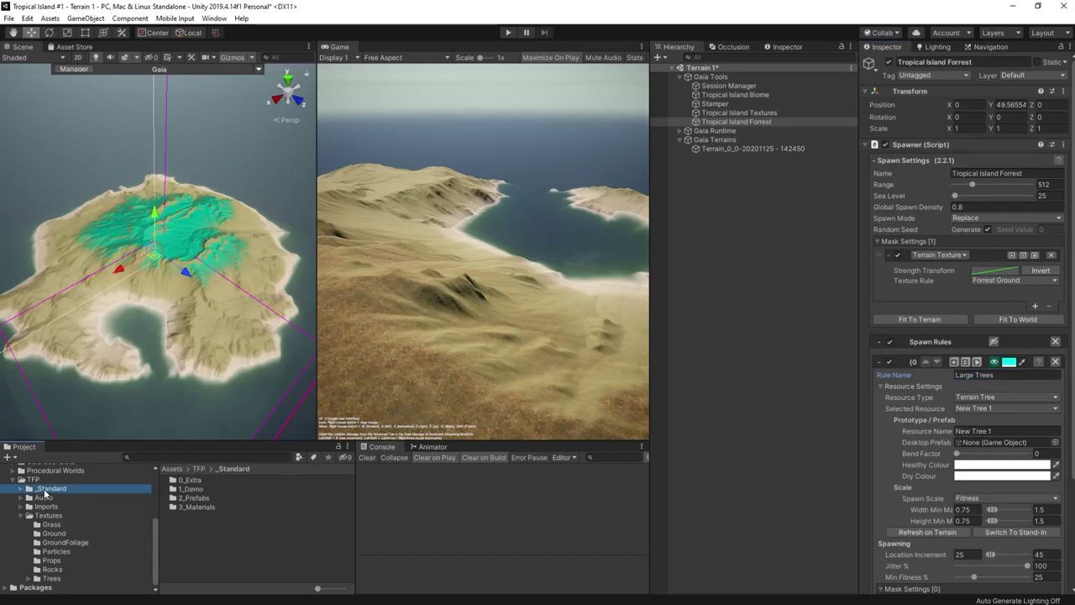
pyautogui.doubleClick(193, 499)
pyautogui.doubleClick(189, 515)
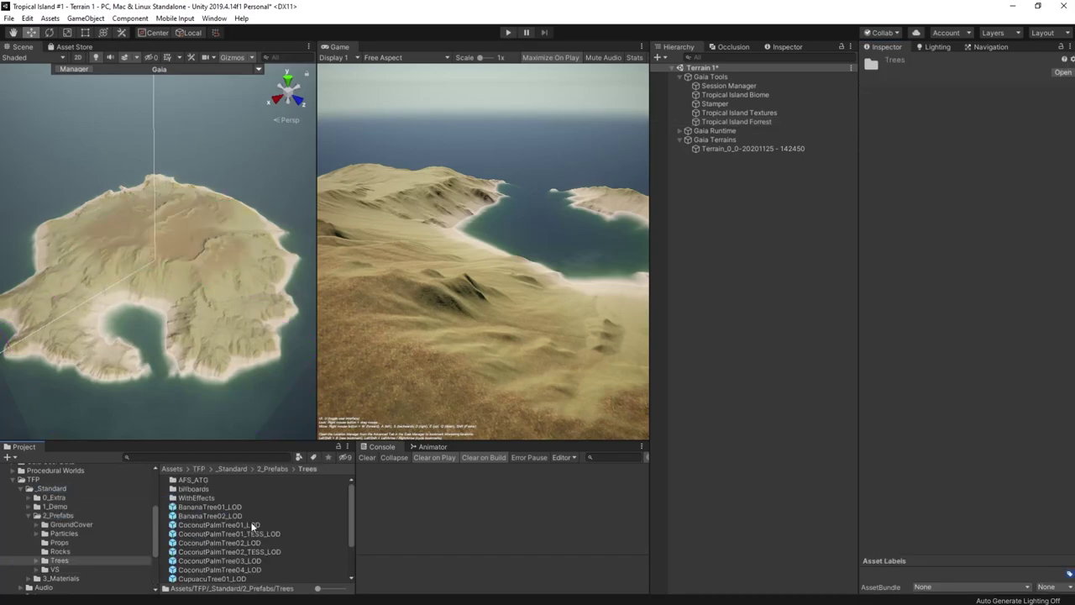
pyautogui.scroll(-3, 243, 521)
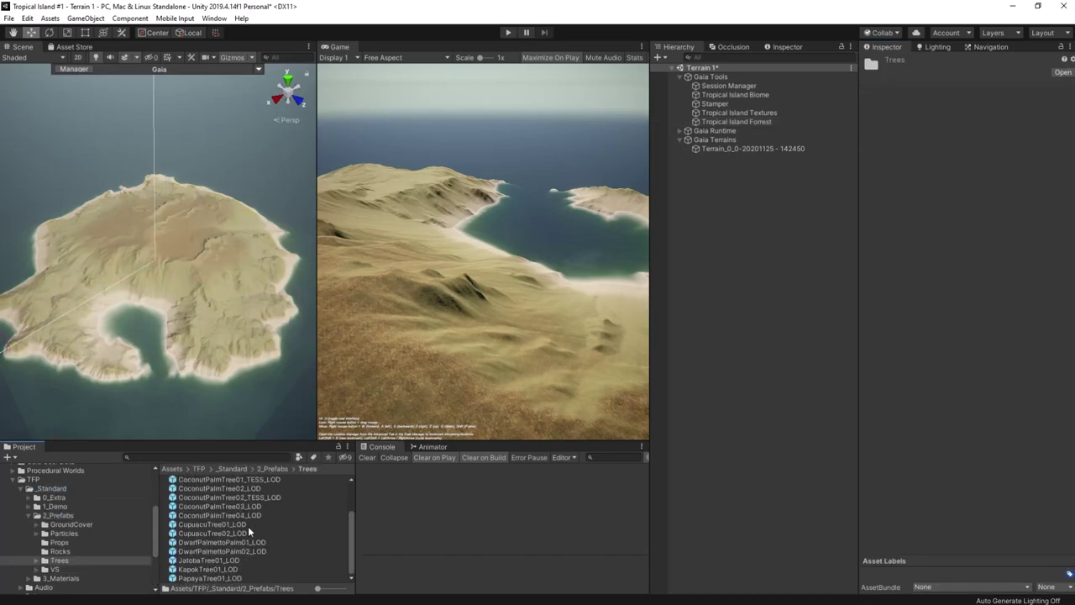
pyautogui.moveTo(207, 570); pyautogui.dragTo(985, 443)
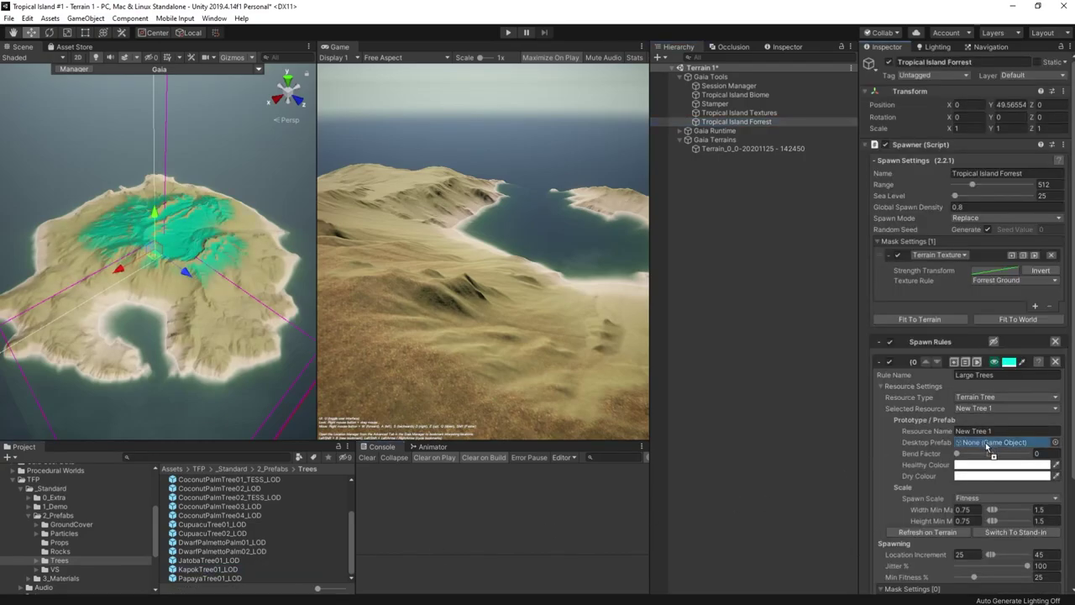
# - Spawn the large trees locally and inspect their distribution on the island from closer up
pyautogui.scroll(-3, 988, 437)
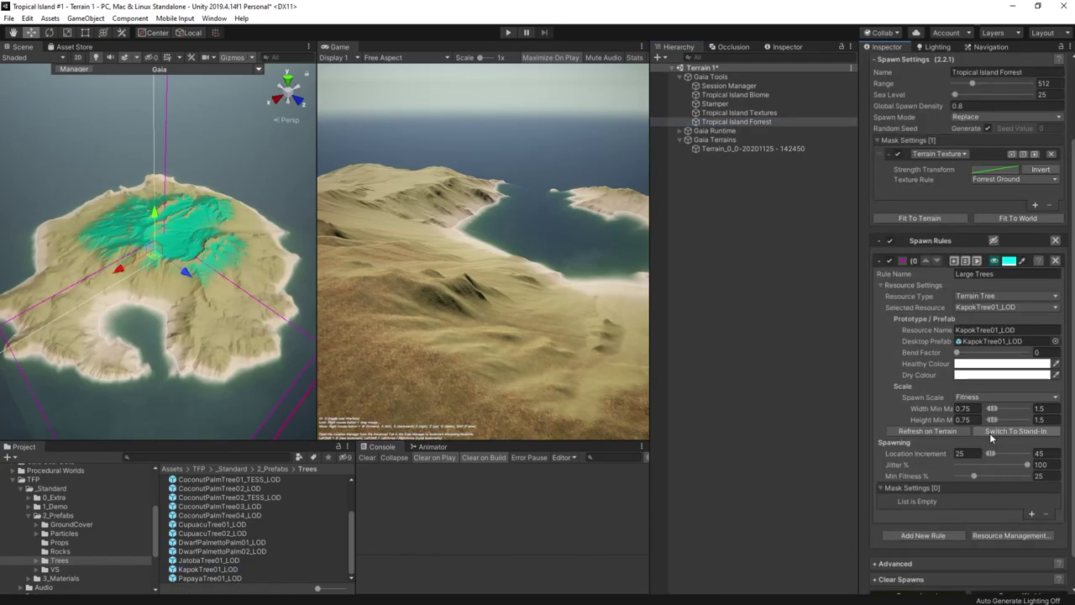
pyautogui.scroll(-1, 986, 474)
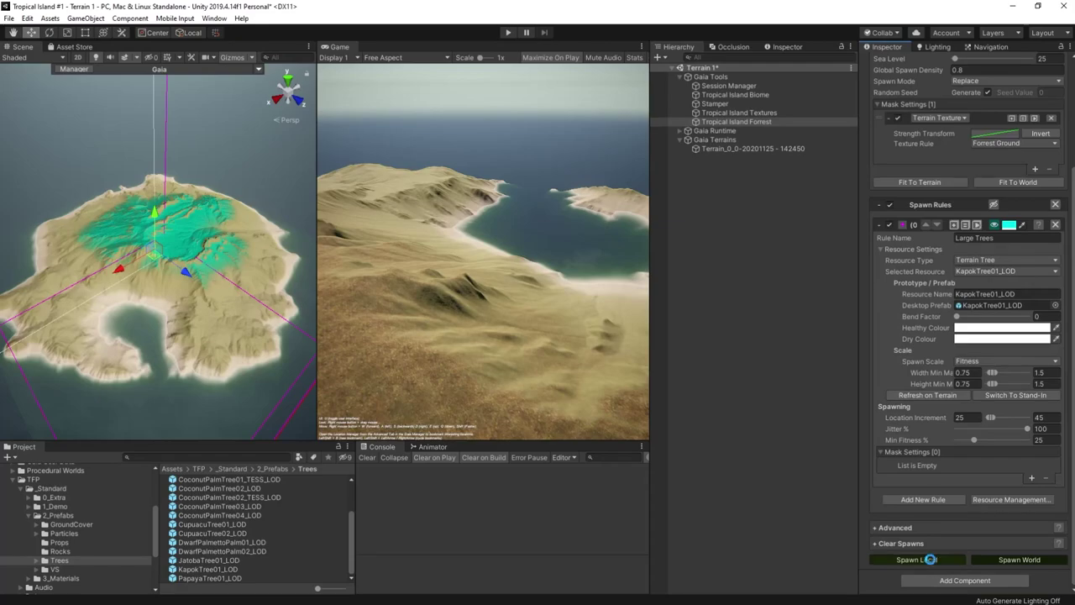
pyautogui.click(930, 559)
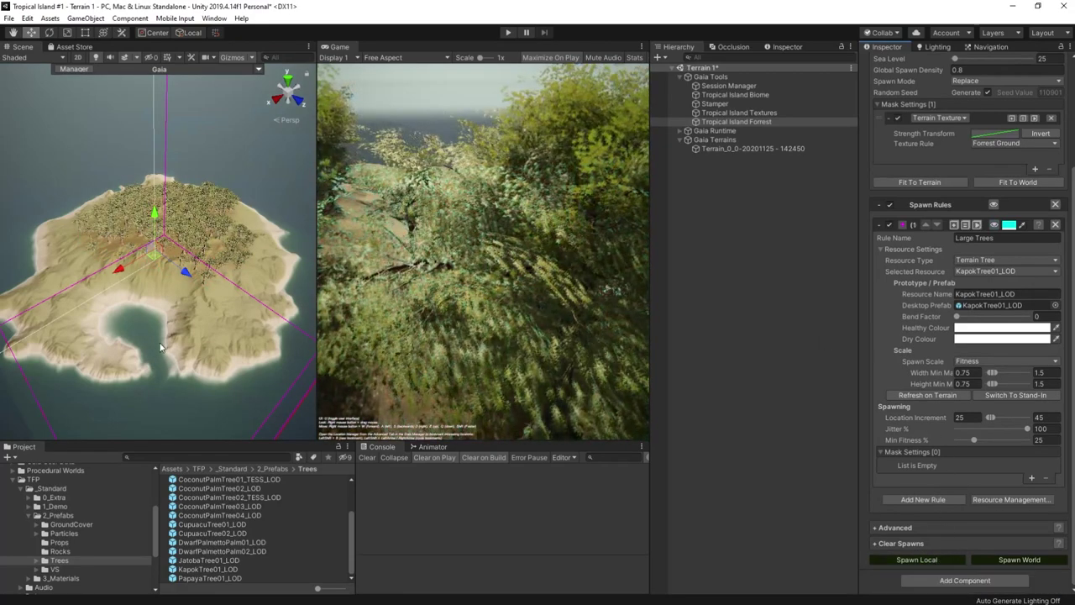
pyautogui.moveTo(218, 309); pyautogui.dragTo(281, 314, button='right')
pyautogui.press('w')
pyautogui.press('w')
pyautogui.press('w')
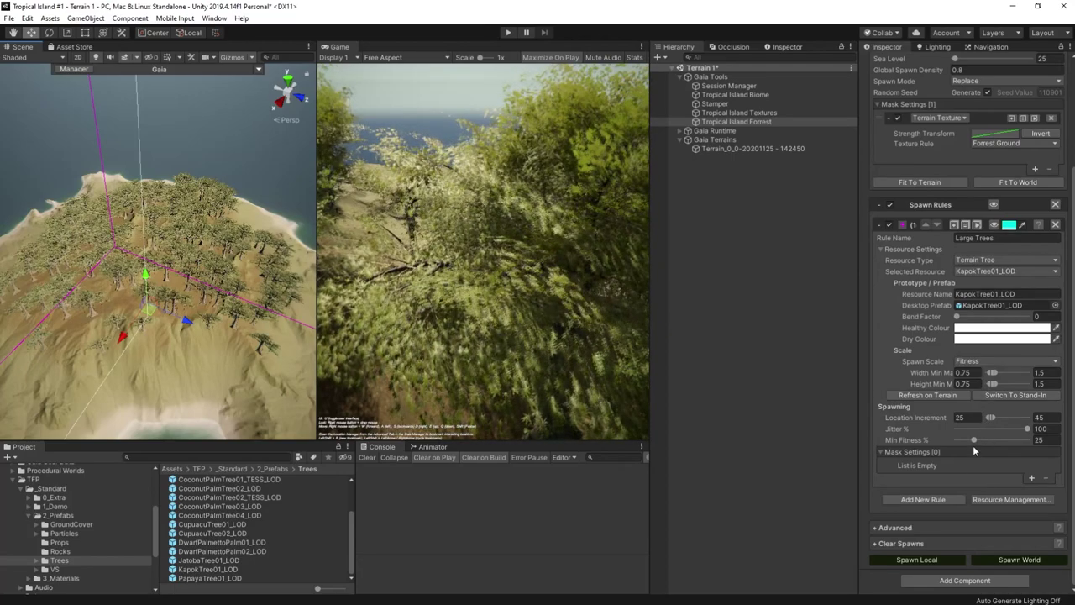
# - Set the Large Trees rule's Min Fitness to 42.5%, respawn locally and inspect the trees at the forest edge
pyautogui.moveTo(974, 441); pyautogui.dragTo(987, 440)
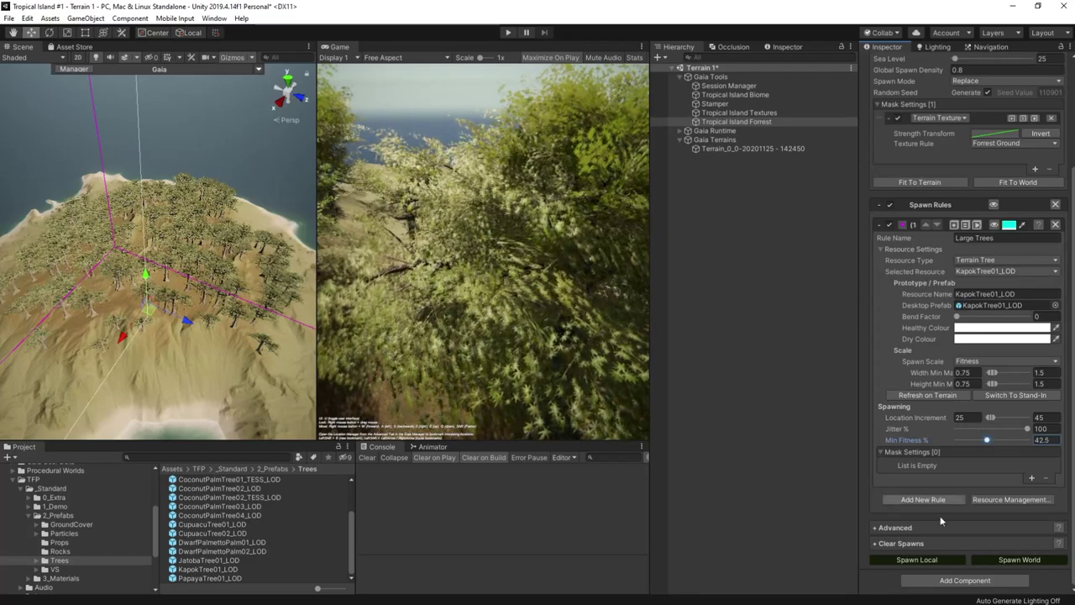
pyautogui.click(933, 561)
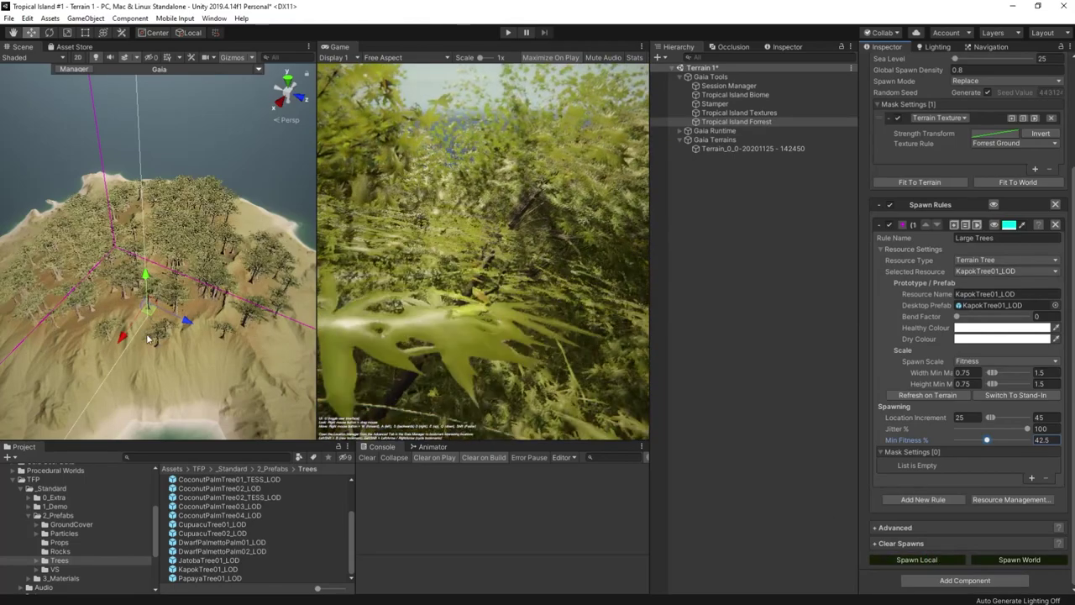
pyautogui.moveTo(149, 337); pyautogui.dragTo(107, 348, button='right')
pyautogui.keyDown('alt'); pyautogui.moveTo(107, 348); pyautogui.dragTo(259, 276); pyautogui.keyUp('alt')
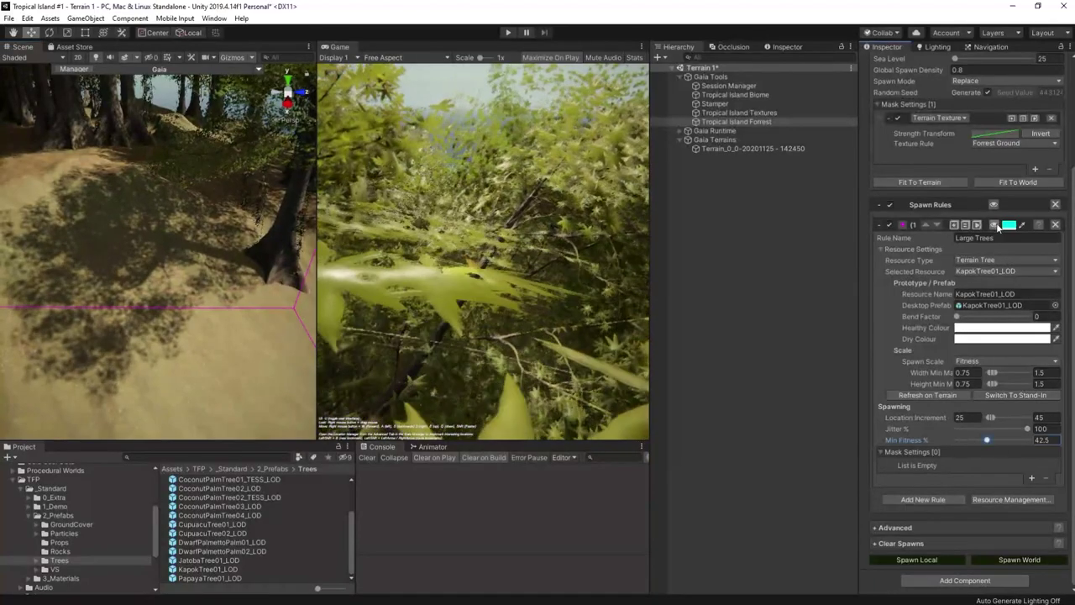
# - Preview the Large Trees rule's coverage near the slopes and add a Slope Mask to that rule
pyautogui.moveTo(118, 278); pyautogui.dragTo(226, 278, button='right')
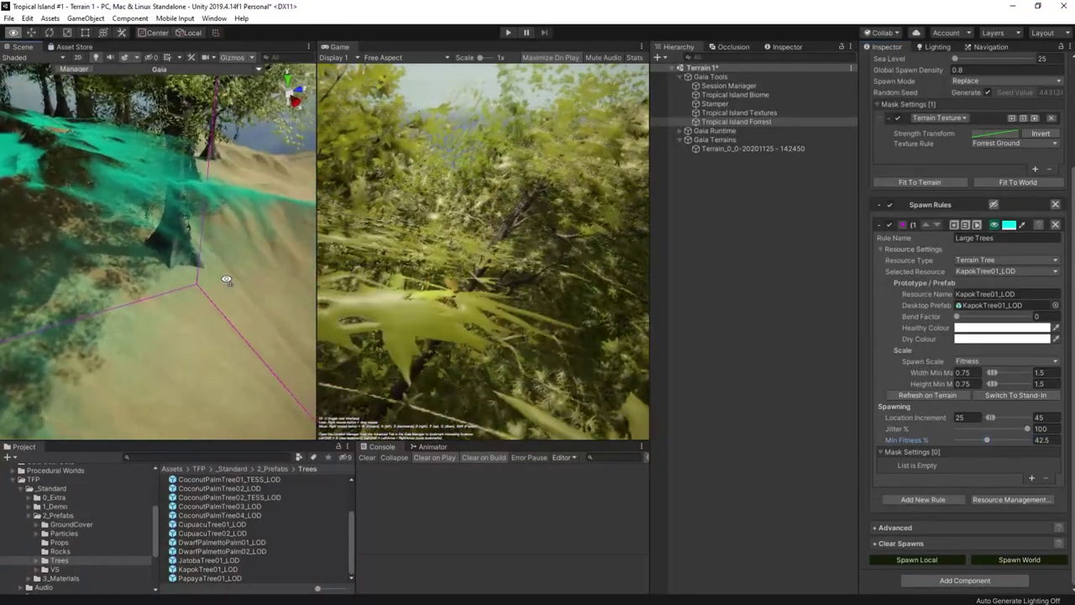
pyautogui.click(1031, 477)
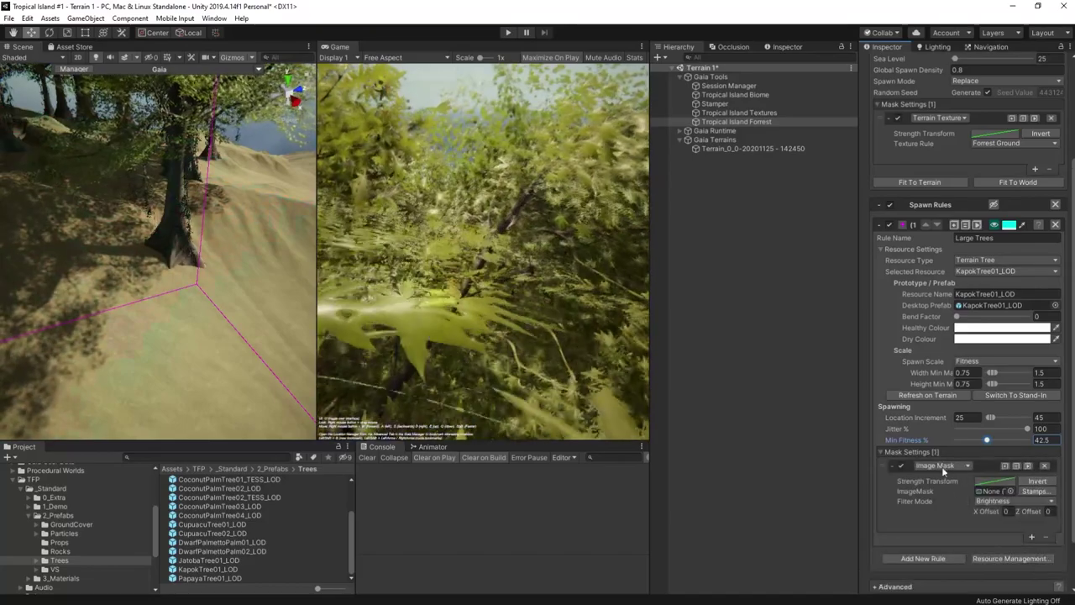
pyautogui.click(942, 467)
pyautogui.click(952, 394)
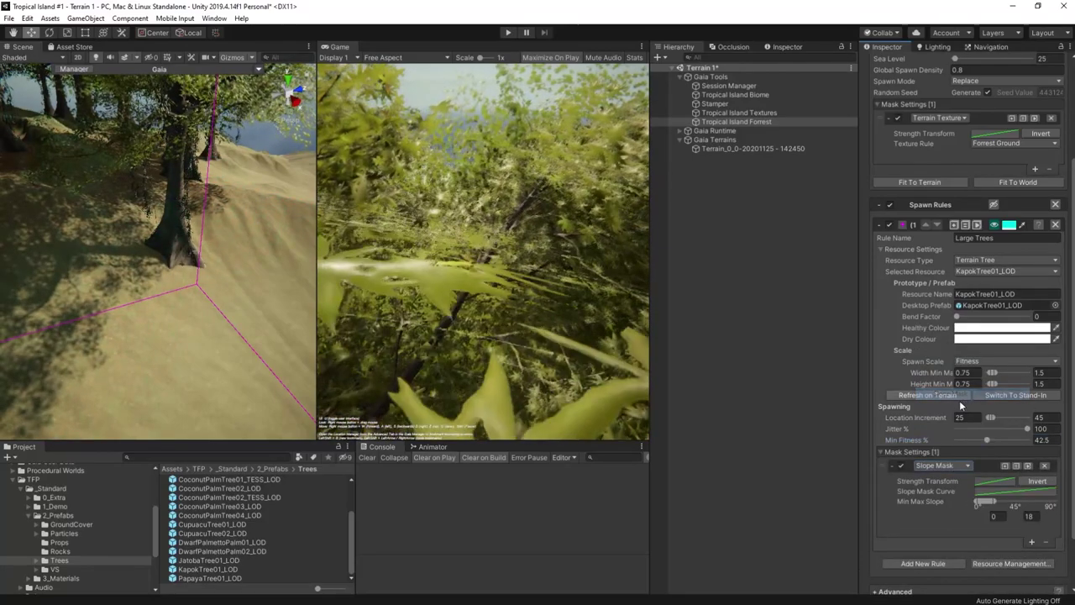
pyautogui.moveTo(206, 322); pyautogui.dragTo(185, 341, button='right')
pyautogui.keyDown('alt'); pyautogui.moveTo(185, 343); pyautogui.dragTo(135, 304); pyautogui.keyUp('alt')
pyautogui.scroll(-6, 134, 304)
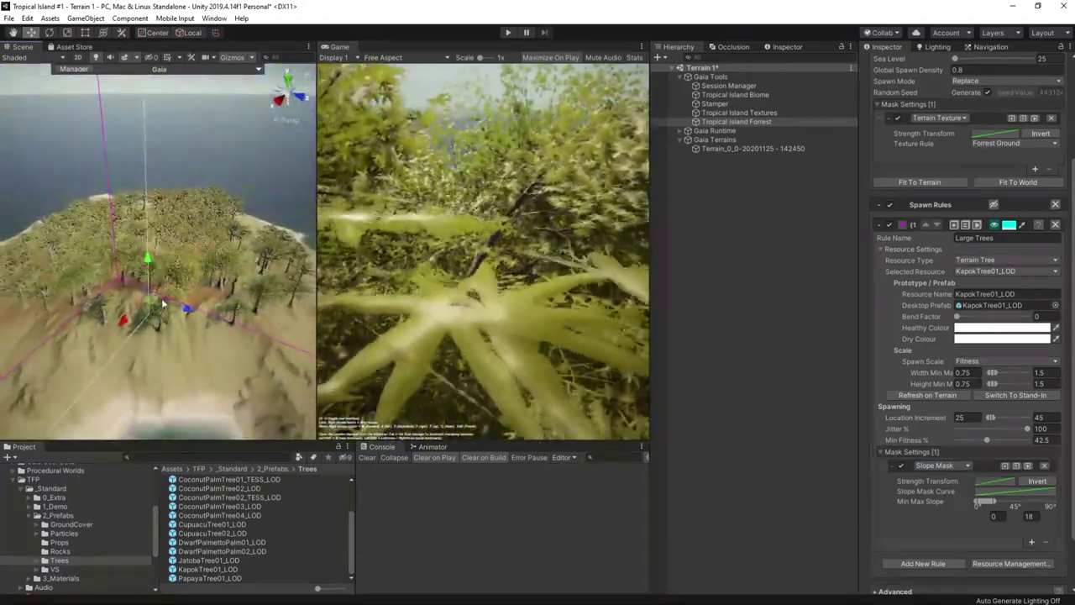
# - Set the Large Trees rule's Slope Mask curve to the descending straight-line preset
pyautogui.click(1012, 493)
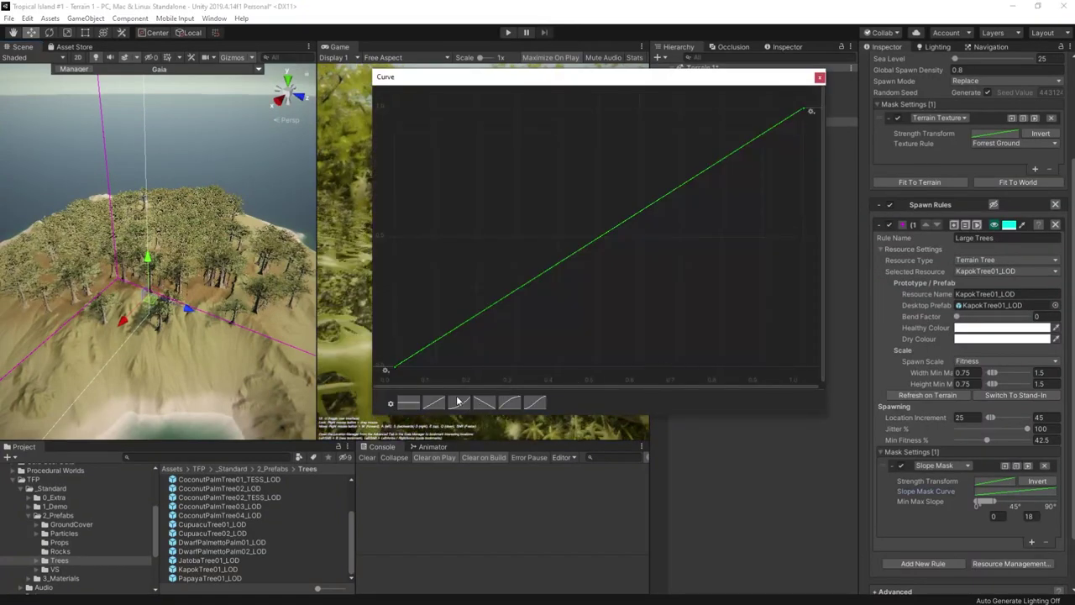
pyautogui.click(485, 404)
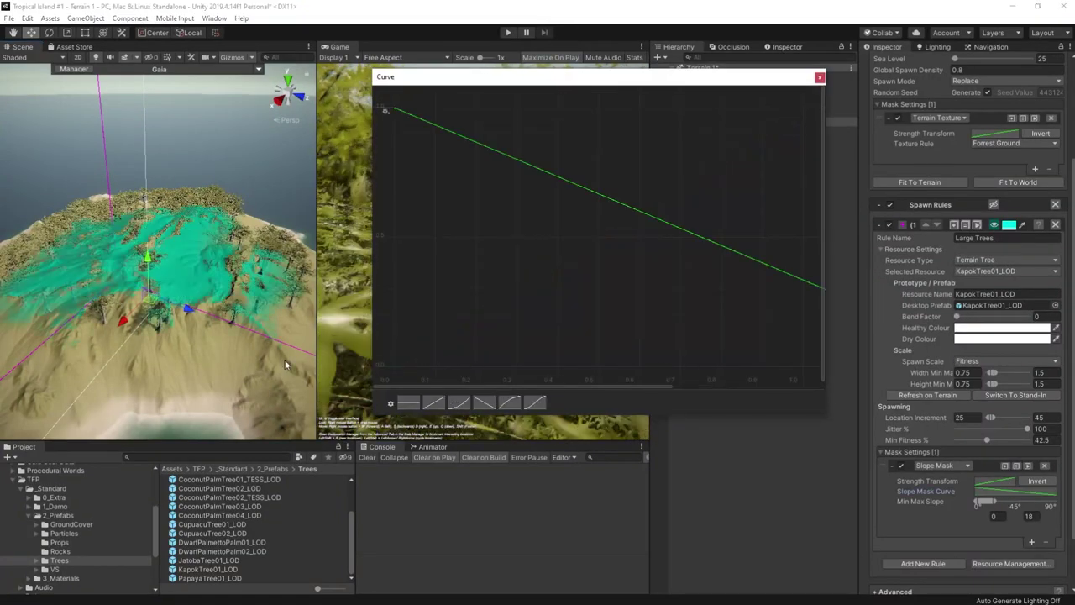
pyautogui.click(234, 354)
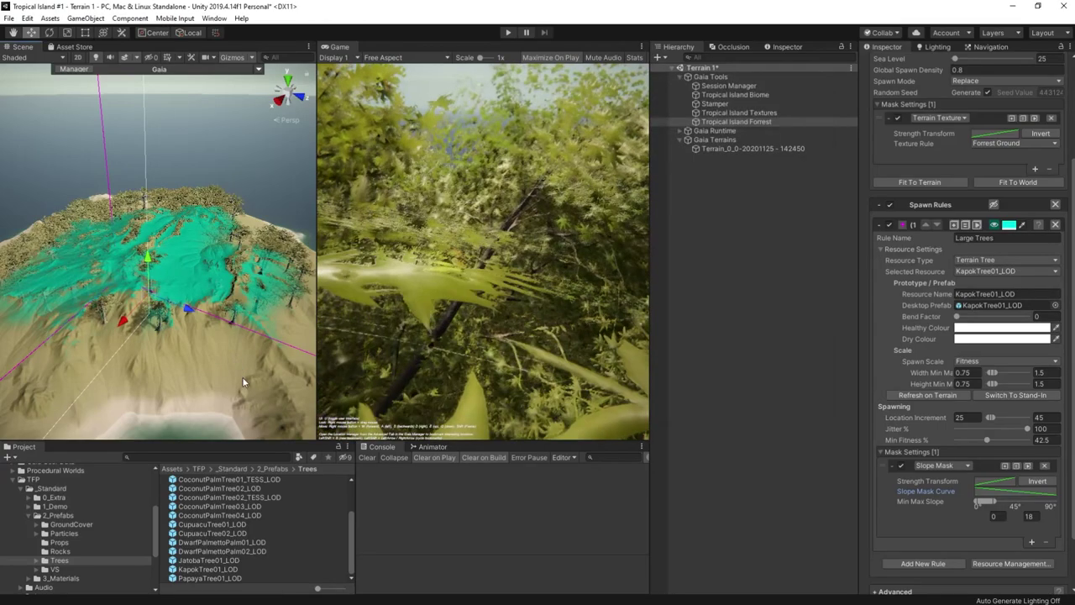
# - Limit the Large Trees Slope Mask's maximum slope to 12.7°, spawn locally and inspect the trees along the slopes
pyautogui.moveTo(219, 341); pyautogui.dragTo(189, 251, button='right')
pyautogui.press('w')
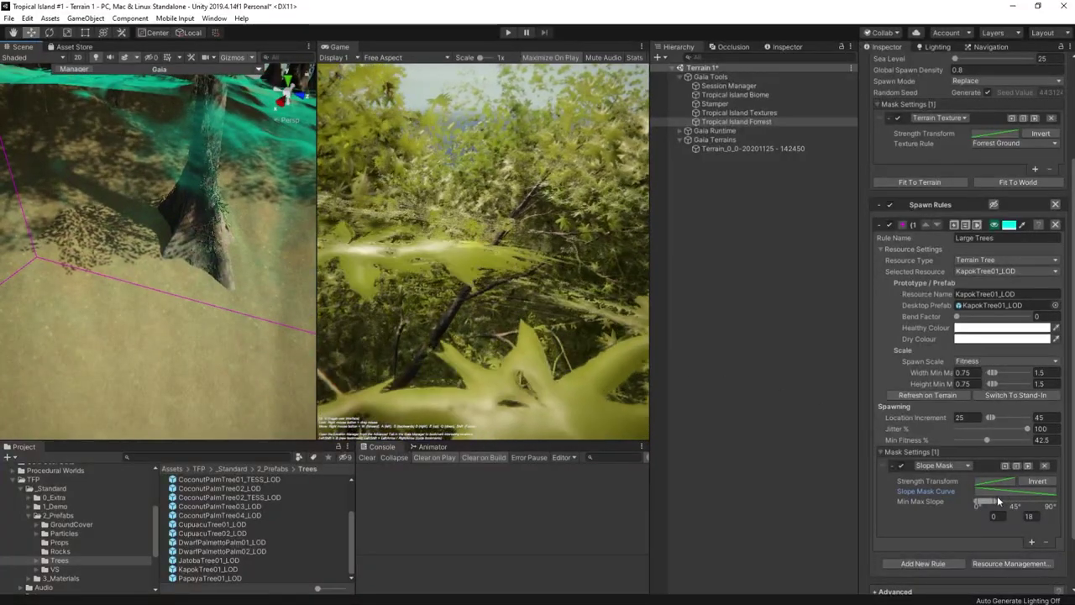
pyautogui.moveTo(998, 501); pyautogui.dragTo(1011, 502)
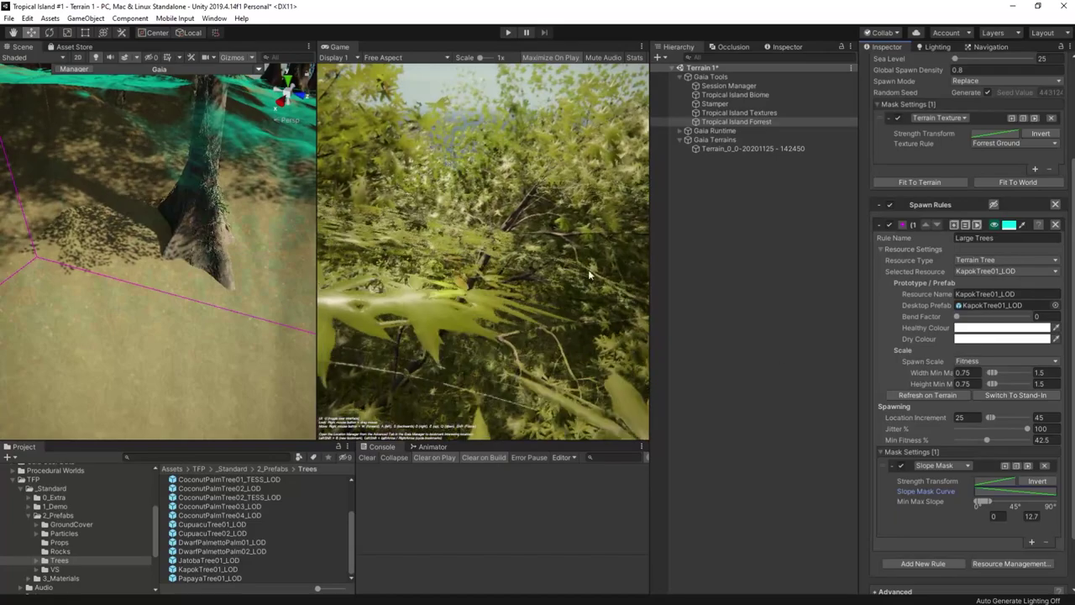
pyautogui.scroll(-3, 949, 521)
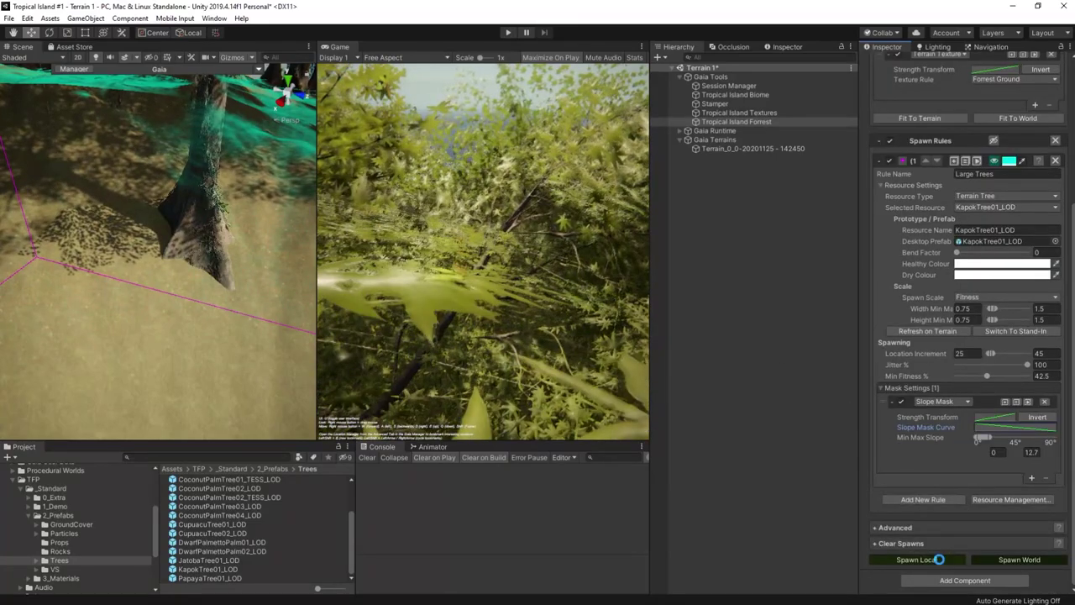
pyautogui.moveTo(173, 312); pyautogui.dragTo(1011, 231, button='right')
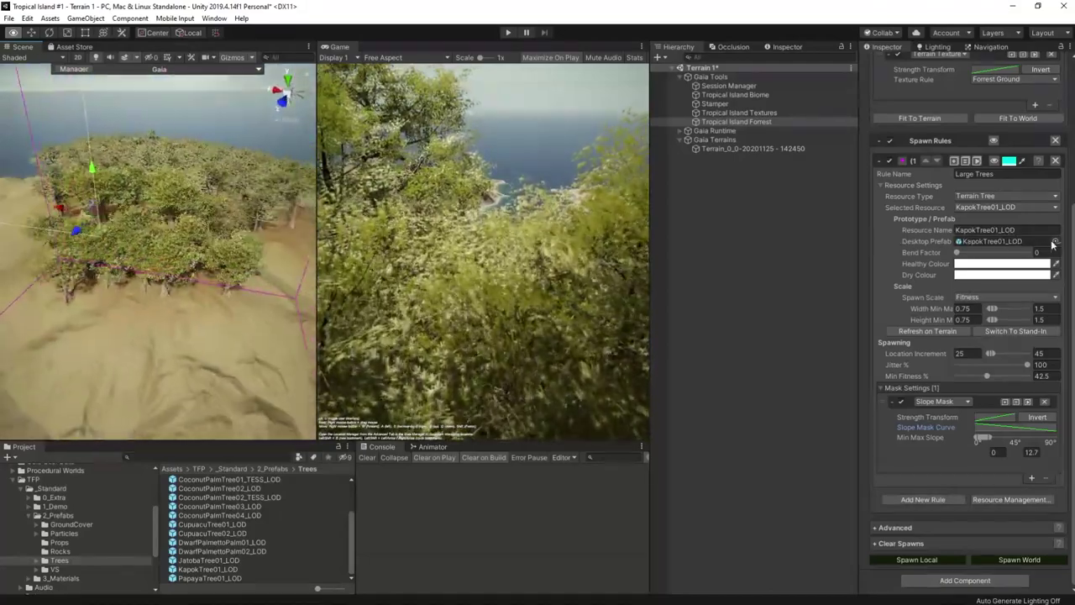
pyautogui.moveTo(164, 228); pyautogui.dragTo(264, 238, button='right')
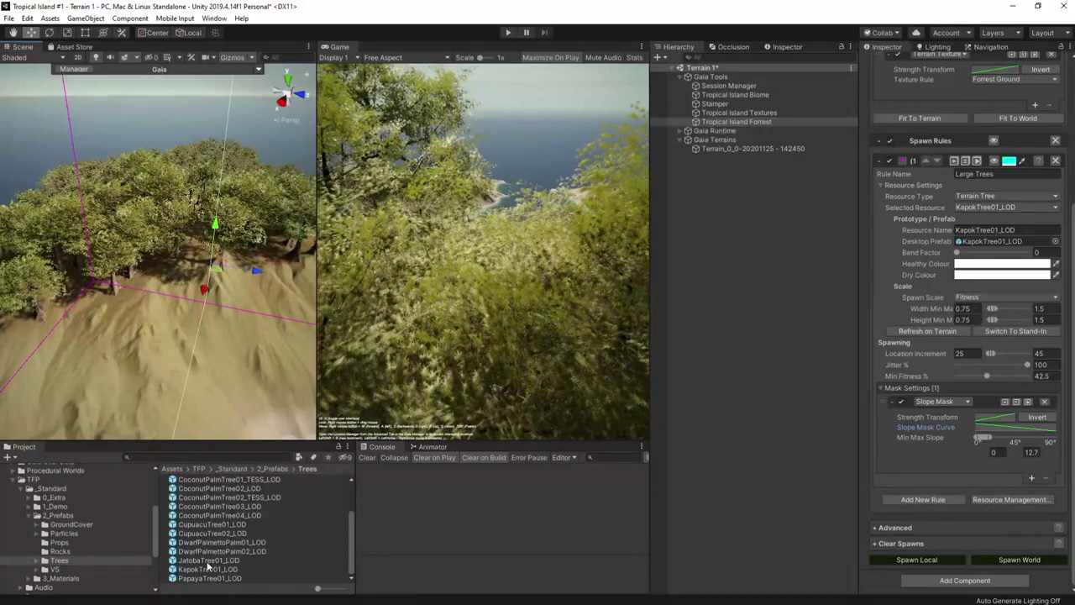
# - Add a spawn rule named "Jatoba Tree" to the Tropical Island Forrest spawner and assign JatobaTree01_LOD as its desktop prefab
pyautogui.click(207, 560)
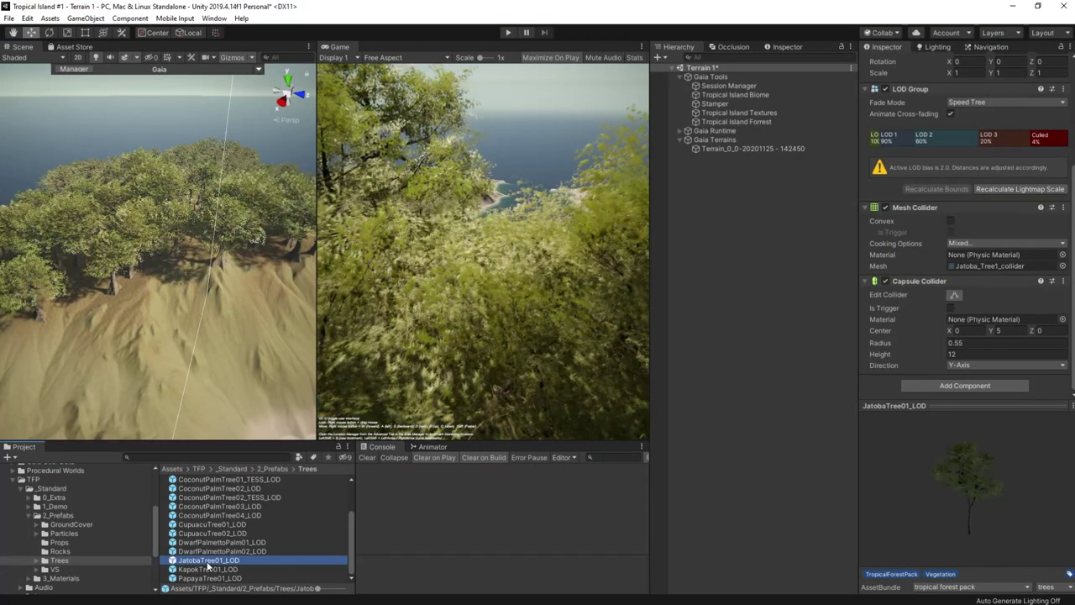
pyautogui.doubleClick(736, 122)
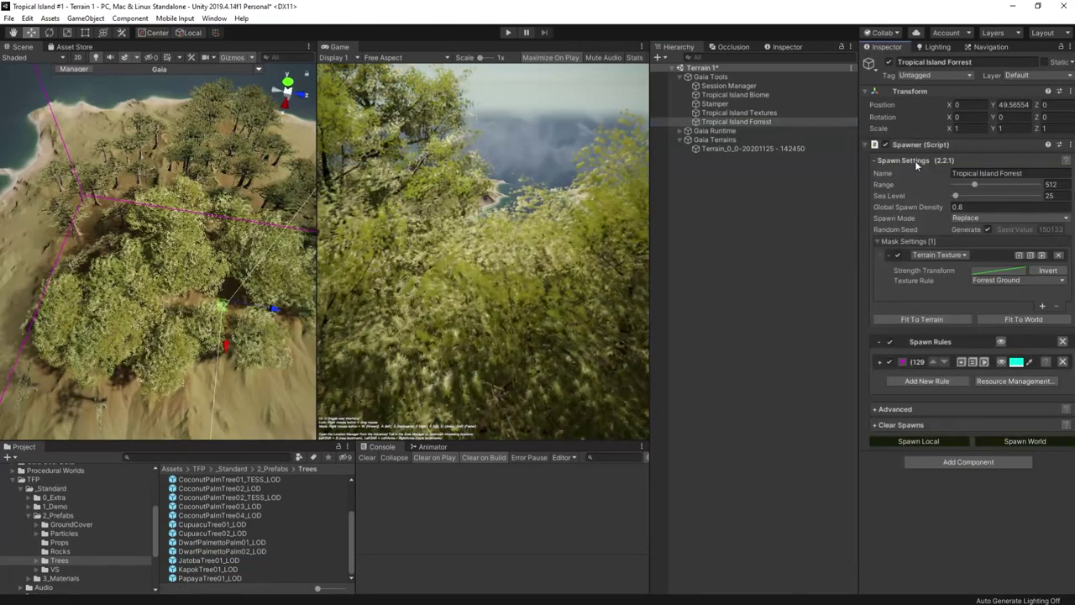
pyautogui.click(928, 381)
pyautogui.scroll(-3, 931, 381)
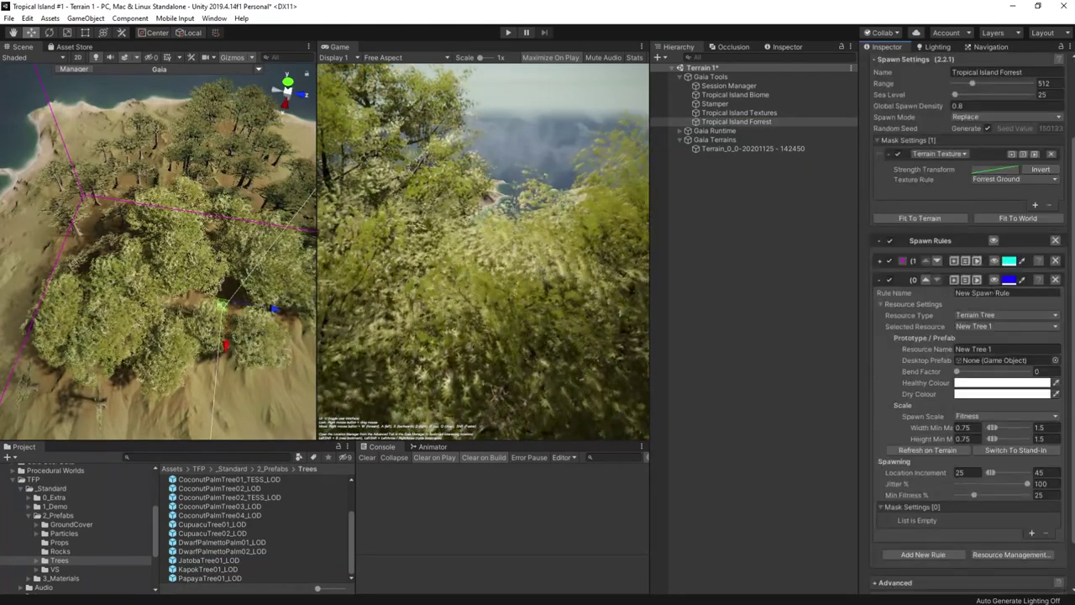
pyautogui.click(994, 293)
pyautogui.write('Jatoba Tree')
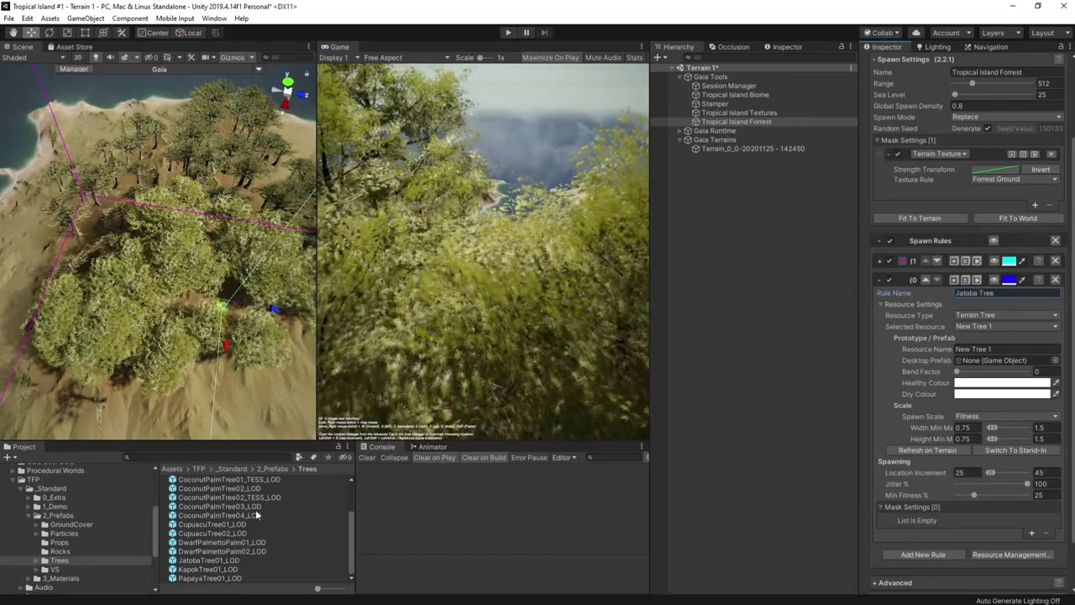
pyautogui.moveTo(202, 561); pyautogui.dragTo(1008, 367)
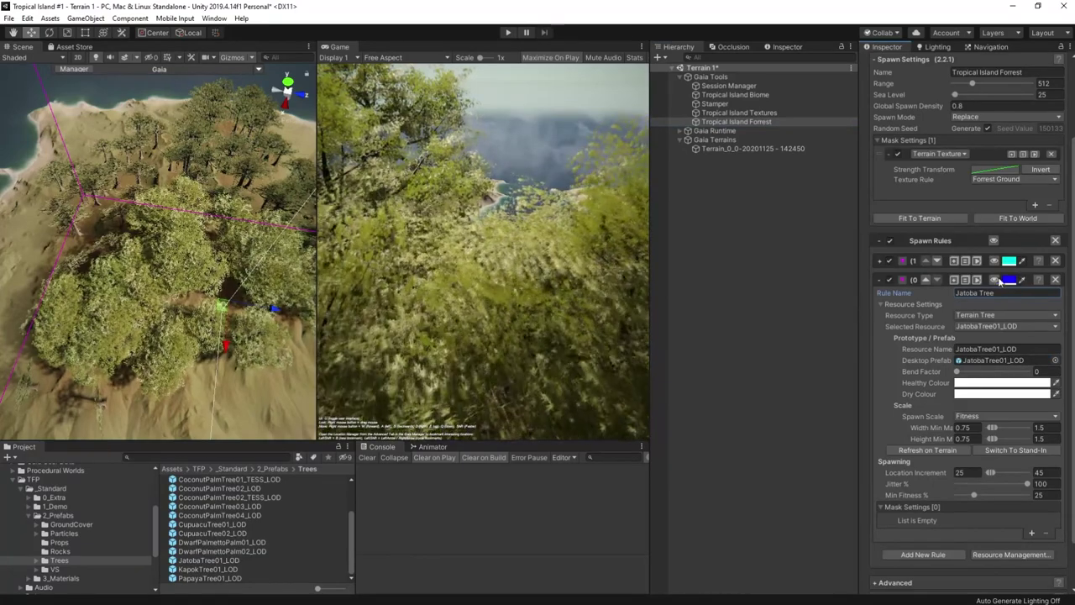
# - Preview the Jatoba Tree rule's coverage over the island from above and spawn the trees locally
pyautogui.click(994, 279)
pyautogui.moveTo(190, 341); pyautogui.dragTo(247, 396, button='right')
pyautogui.keyDown('alt'); pyautogui.moveTo(247, 397); pyautogui.dragTo(304, 336); pyautogui.keyUp('alt')
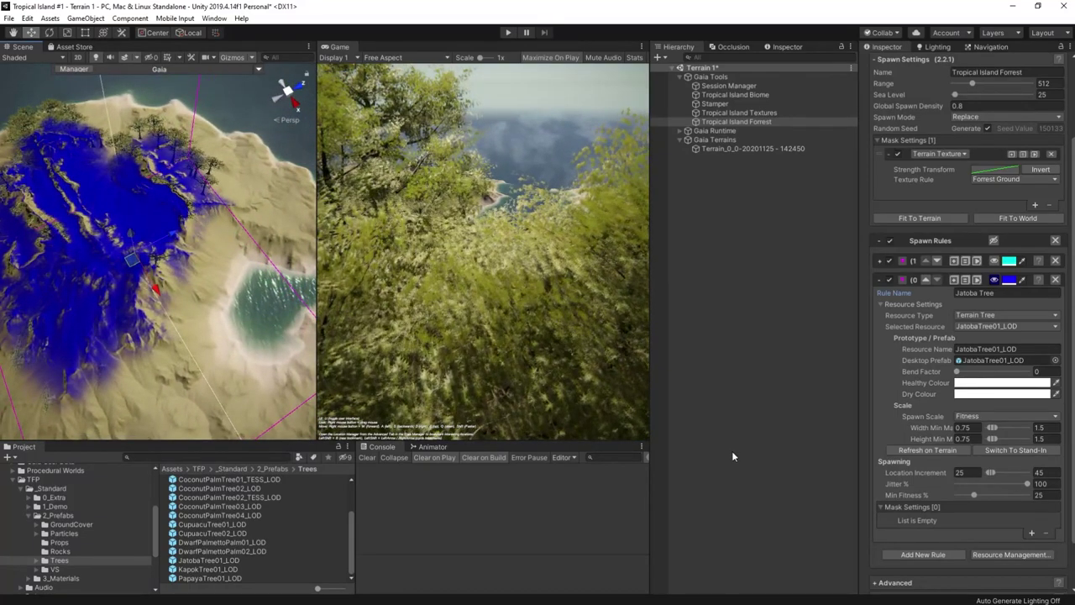
pyautogui.scroll(-3, 965, 484)
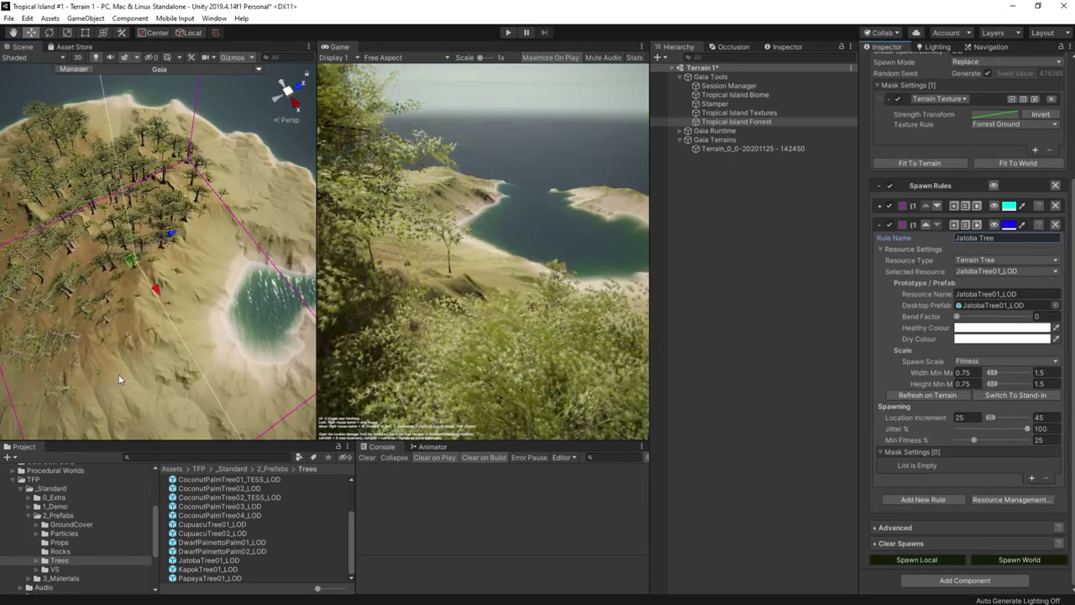
# - Examine the spawned forest at ground level for Jatoba trees standing too close to the large Kapok trunks
pyautogui.keyDown('alt'); pyautogui.moveTo(198, 340); pyautogui.dragTo(10, 325); pyautogui.keyUp('alt')
pyautogui.press('w')
pyautogui.moveTo(11, 325)
pyautogui.mouseDown(button='right')
pyautogui.moveTo(48, 343)
pyautogui.moveTo(166, 331)
pyautogui.moveTo(0, 337)
pyautogui.mouseUp(button='right')
pyautogui.press('d')
pyautogui.moveTo(1035, 337); pyautogui.dragTo(1021, 172, button='right')
pyautogui.press('q')
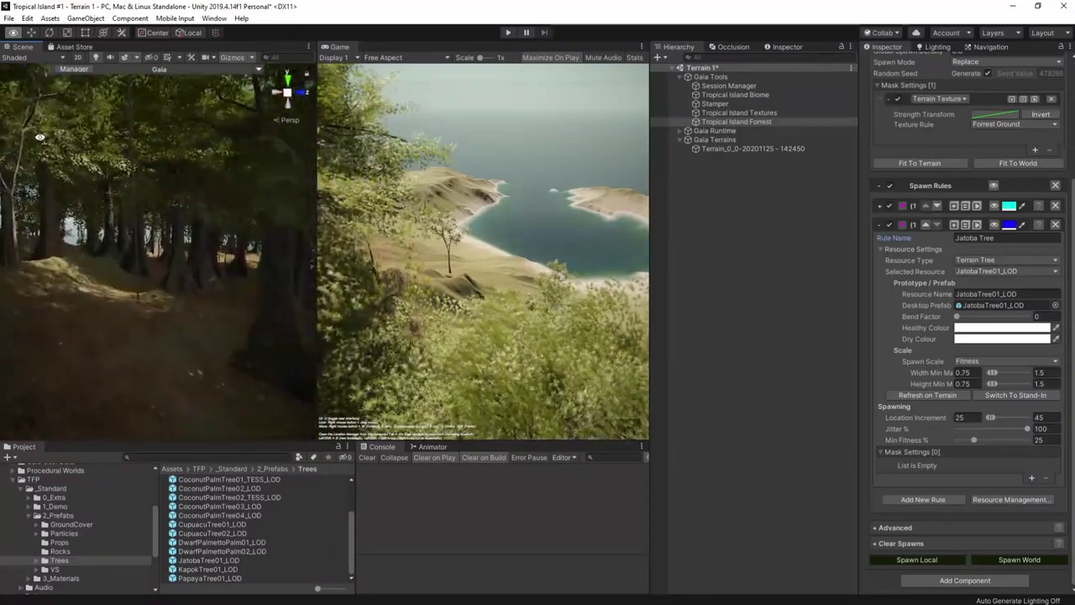
pyautogui.moveTo(65, 140); pyautogui.dragTo(112, 217, button='right')
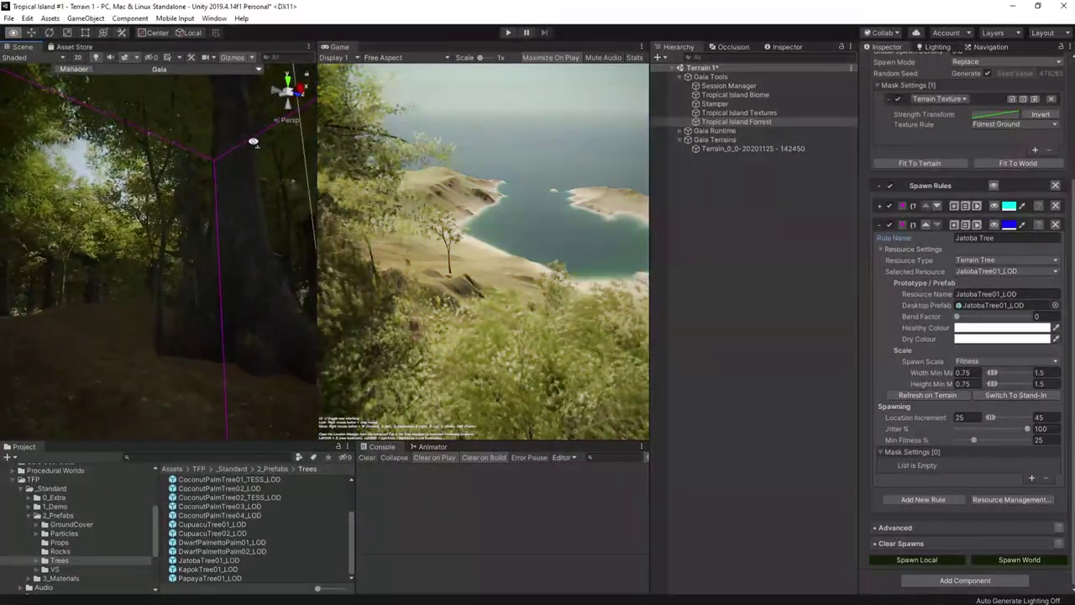
pyautogui.moveTo(253, 141); pyautogui.dragTo(290, 200, button='right')
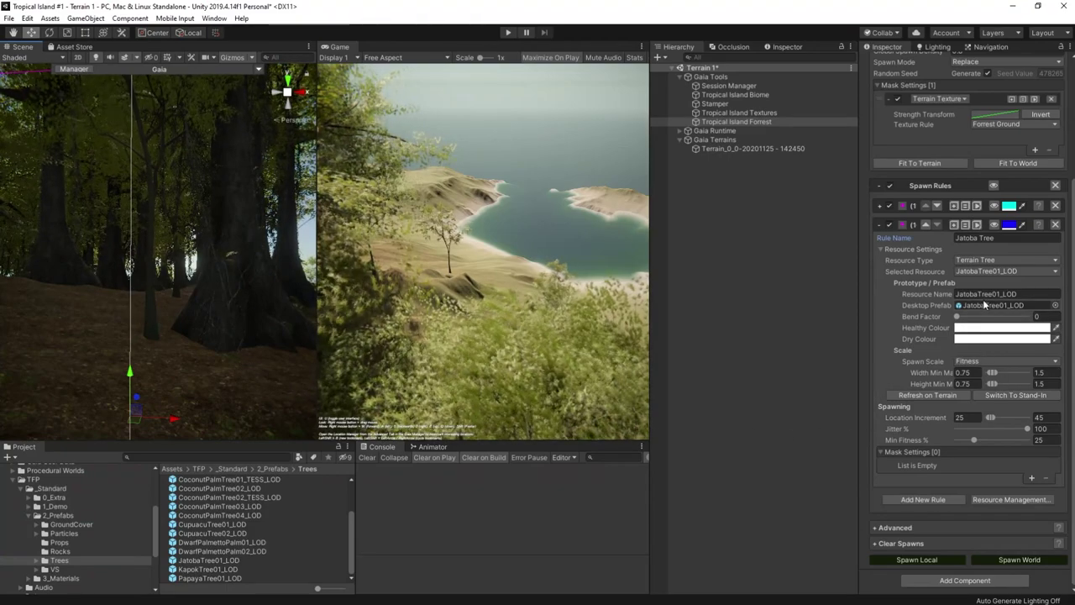
# - Add a Collision Mask to the Jatoba Tree rule and turn on that rule's coverage preview
pyautogui.click(1030, 479)
pyautogui.click(929, 467)
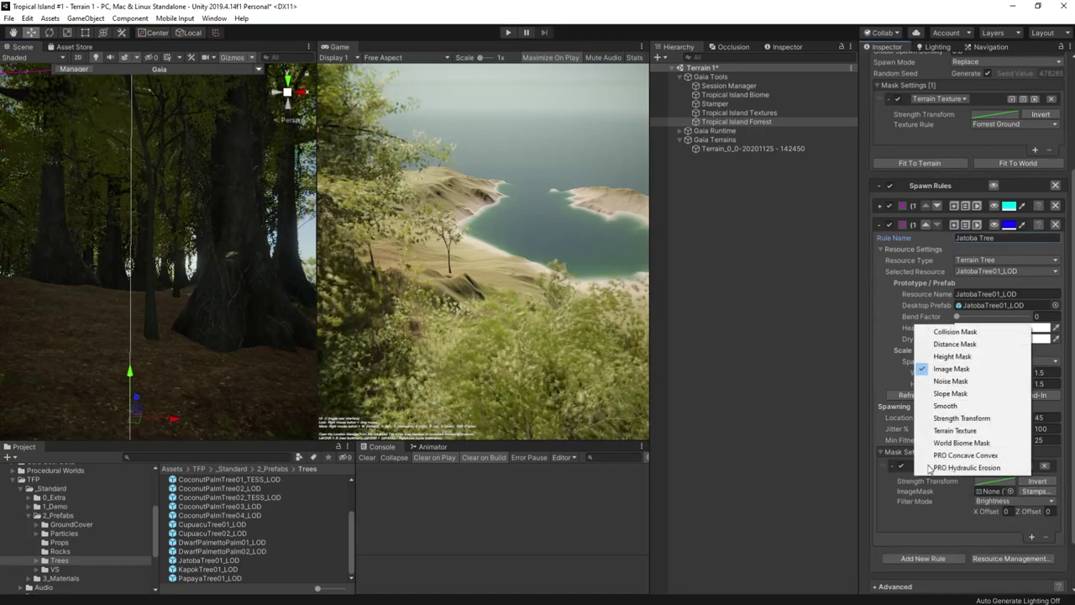
pyautogui.click(963, 333)
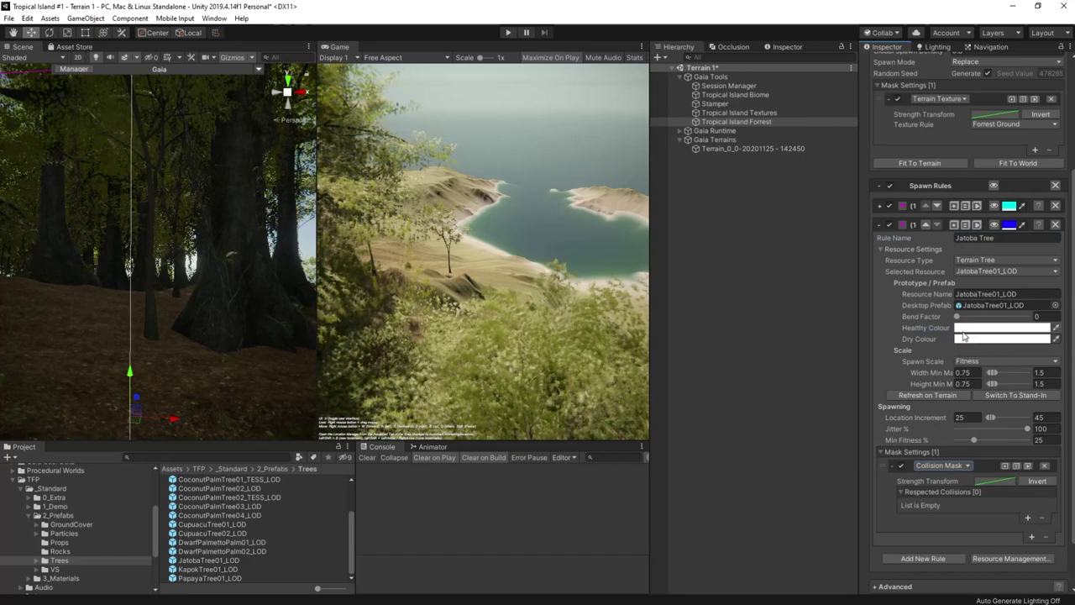
pyautogui.click(994, 225)
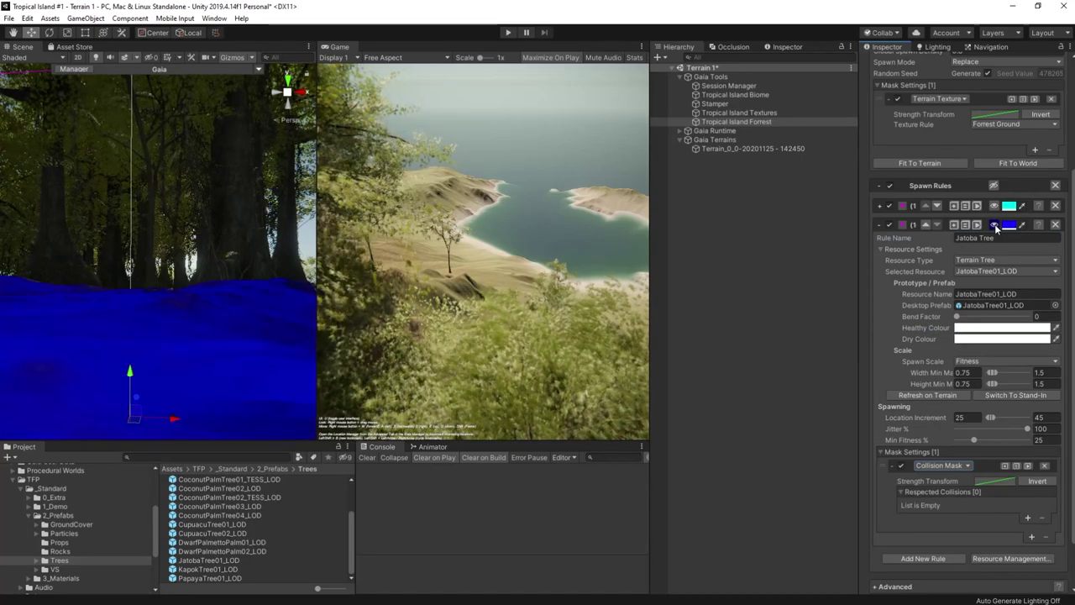
# - Add the large terrain trees as a respected collision in the Jatoba rule's Collision Mask, bake it and inspect the masked ground
pyautogui.click(1027, 515)
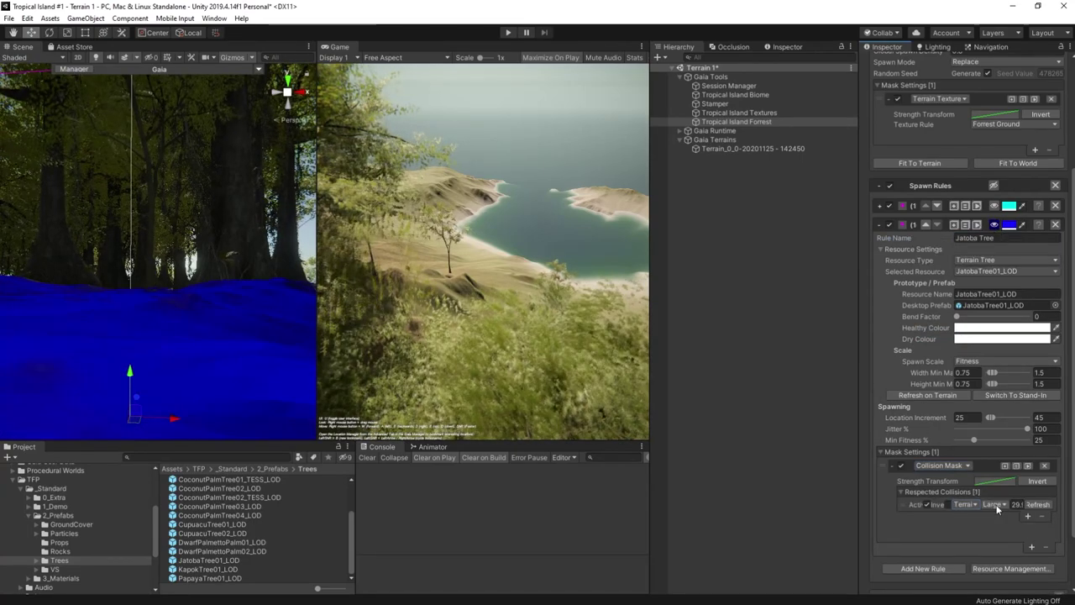
pyautogui.click(993, 504)
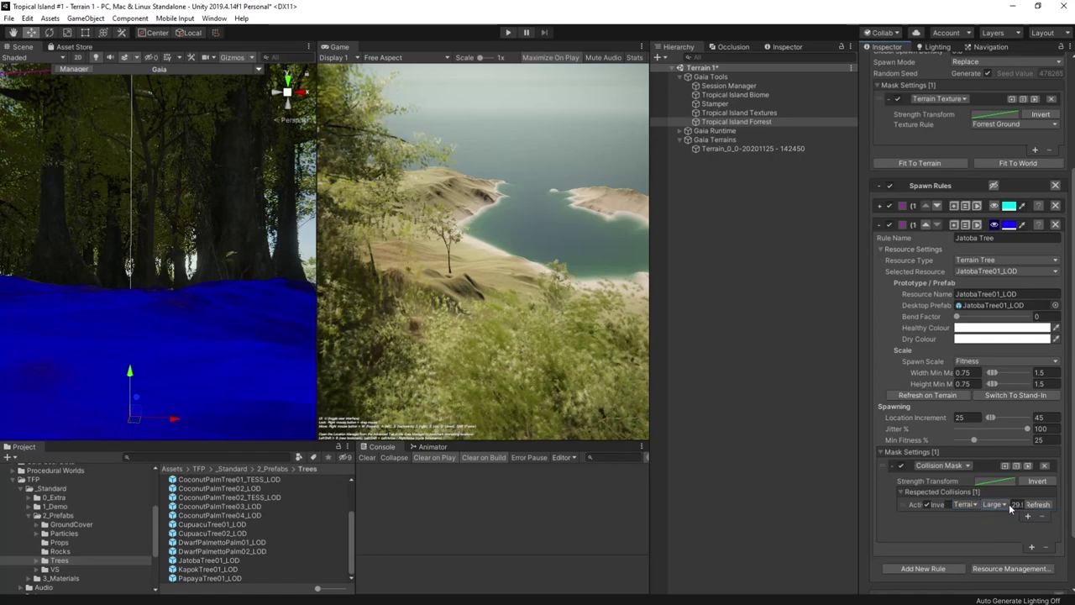
pyautogui.click(1037, 505)
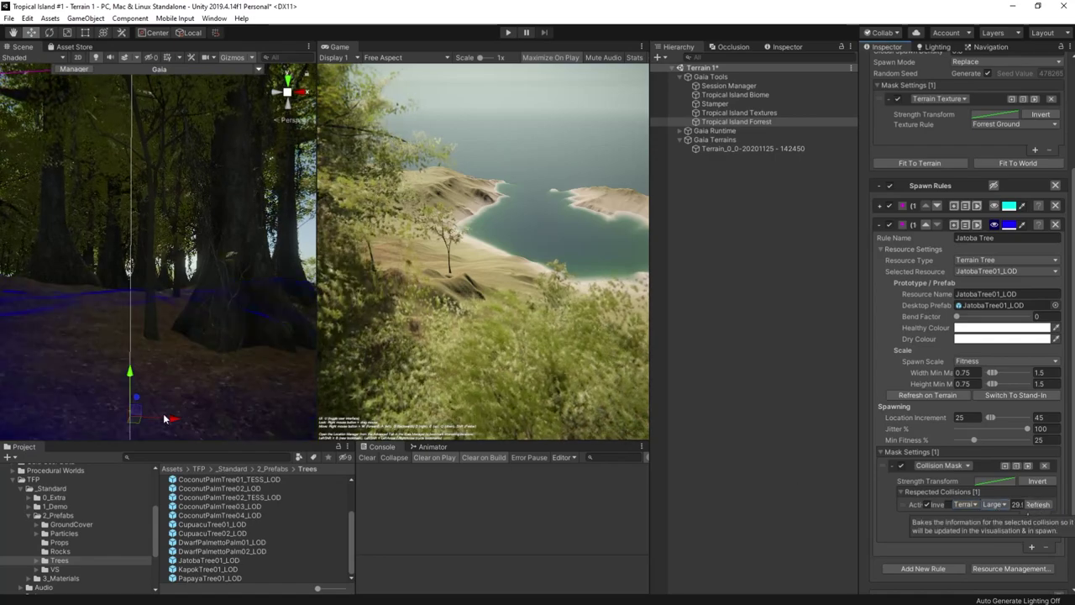
pyautogui.moveTo(194, 357); pyautogui.dragTo(55, 345, button='right')
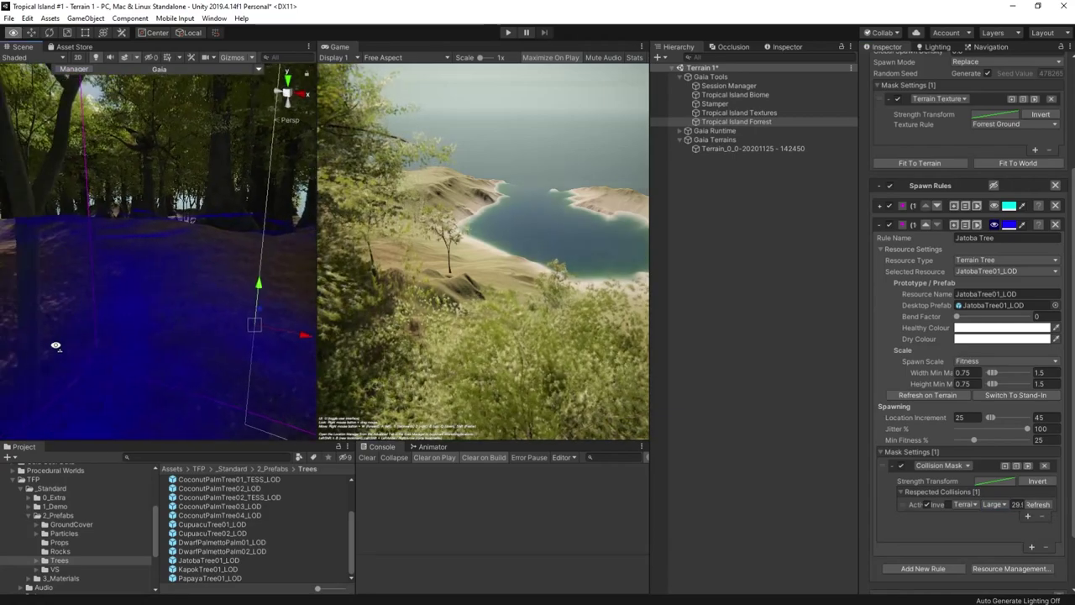
pyautogui.moveTo(183, 318); pyautogui.dragTo(183, 318, button='right')
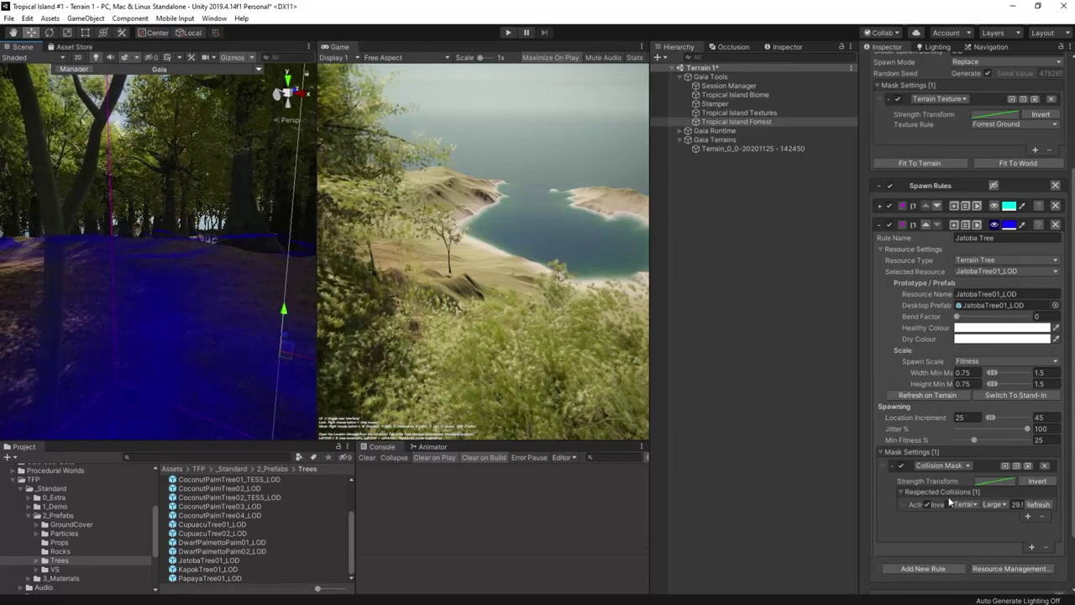
# - Respawn the forest locally with the Collision Mask and inspect the tree spacing from the ground and from above
pyautogui.scroll(-3, 948, 501)
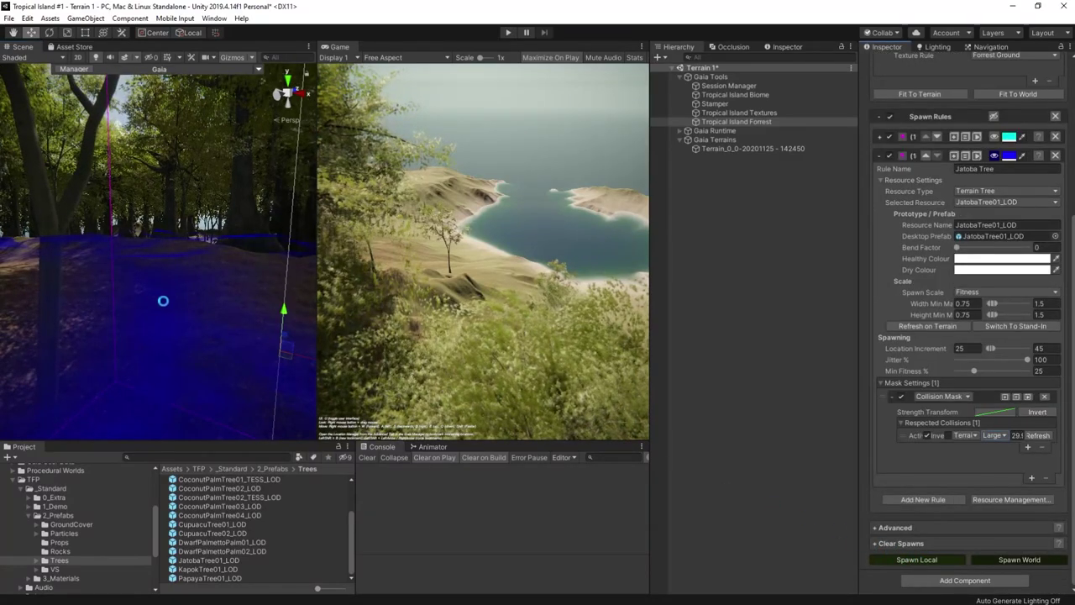
pyautogui.moveTo(201, 324); pyautogui.dragTo(140, 487, button='right')
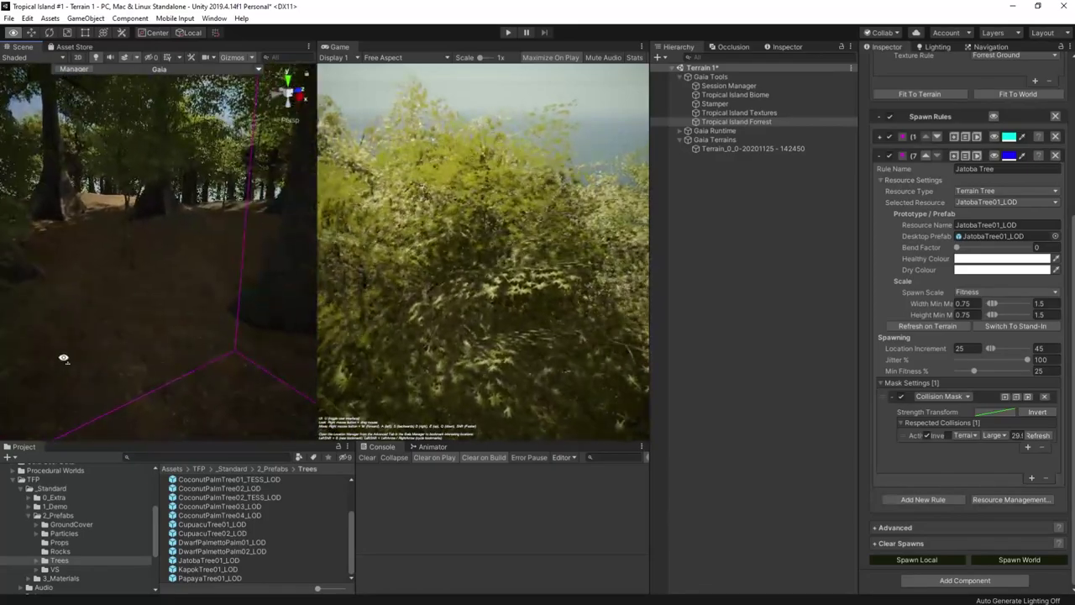
pyautogui.moveTo(55, 354); pyautogui.dragTo(143, 337, button='right')
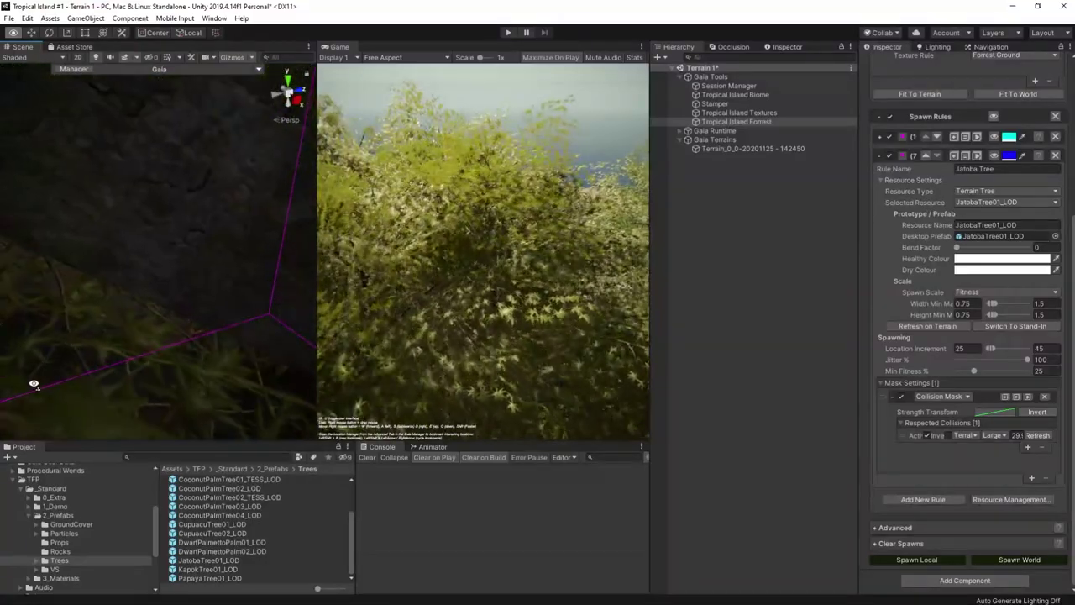
pyautogui.press('s')
pyautogui.moveTo(33, 383); pyautogui.dragTo(34, 395, button='right')
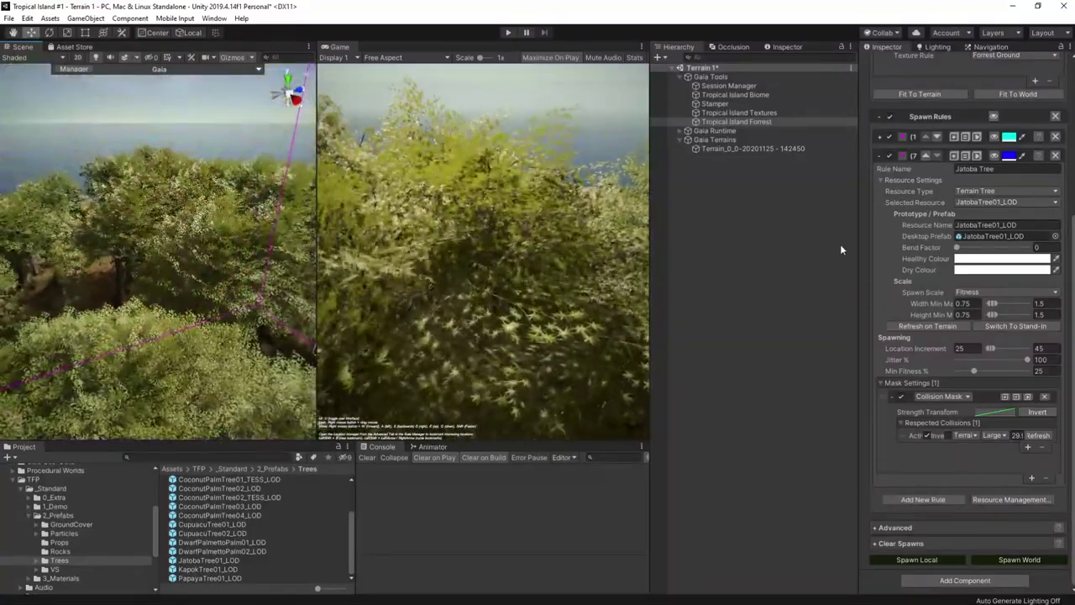
# - Set the Large Trees rule's Location Increment to about 47.24–67.24, respawn locally and inspect the thinned forest
pyautogui.click(880, 136)
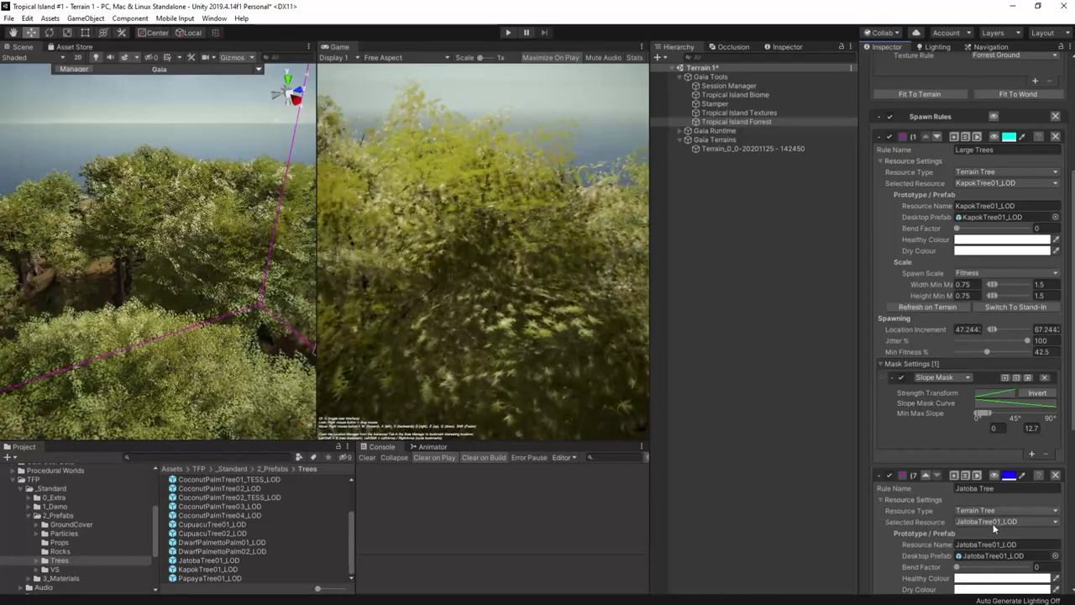
pyautogui.scroll(-5, 955, 482)
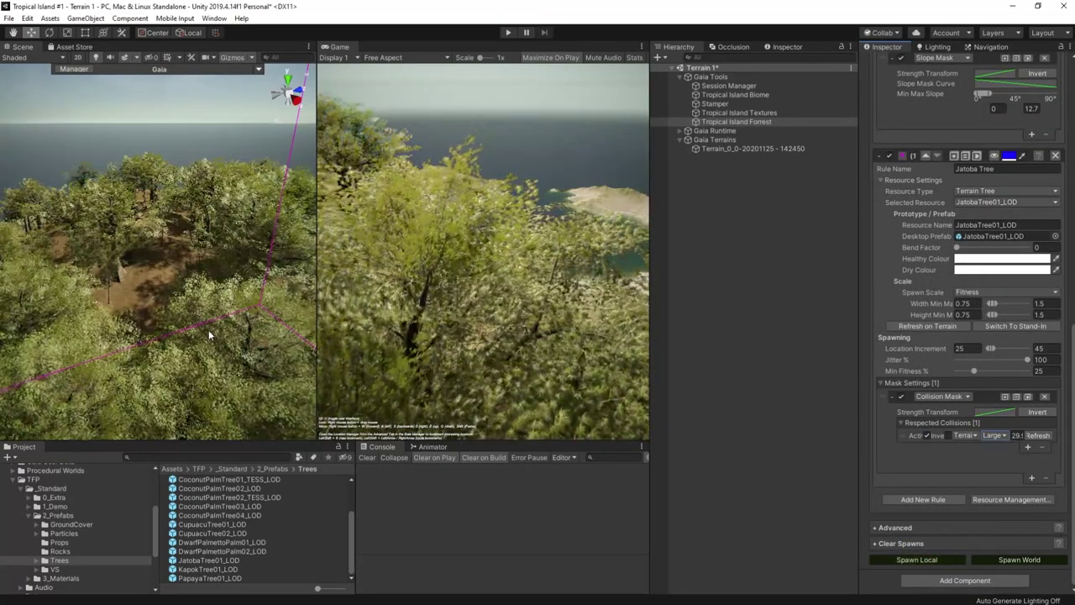
pyautogui.moveTo(208, 329); pyautogui.dragTo(134, 236, button='right')
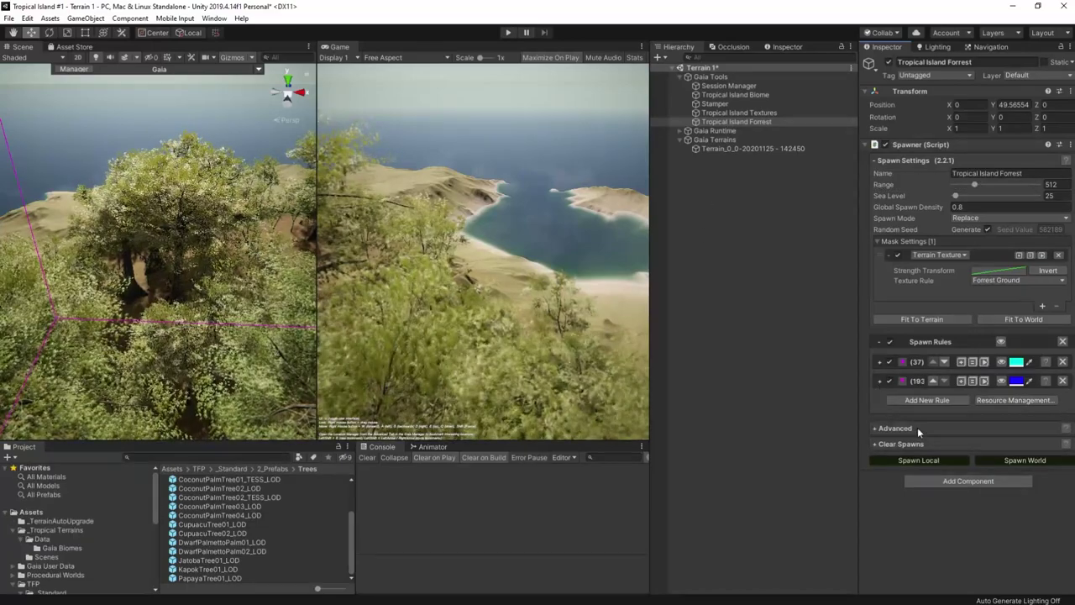
# - Add a new spawn rule for a terrain tree, set its preview colour to magenta and turn on its coverage preview
pyautogui.click(934, 402)
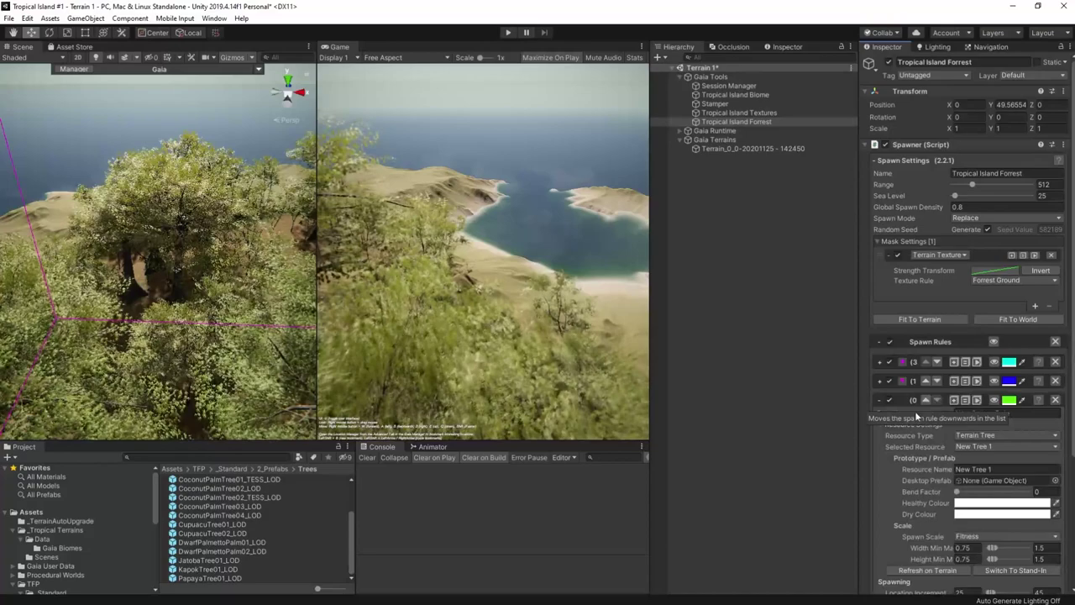
pyautogui.scroll(-4, 892, 443)
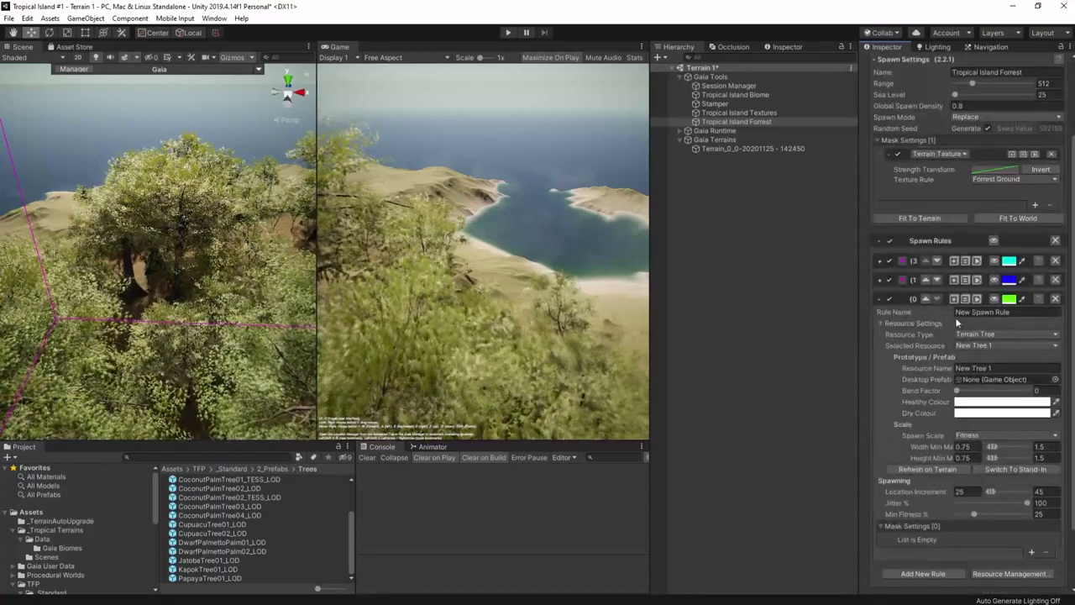
pyautogui.click(1011, 300)
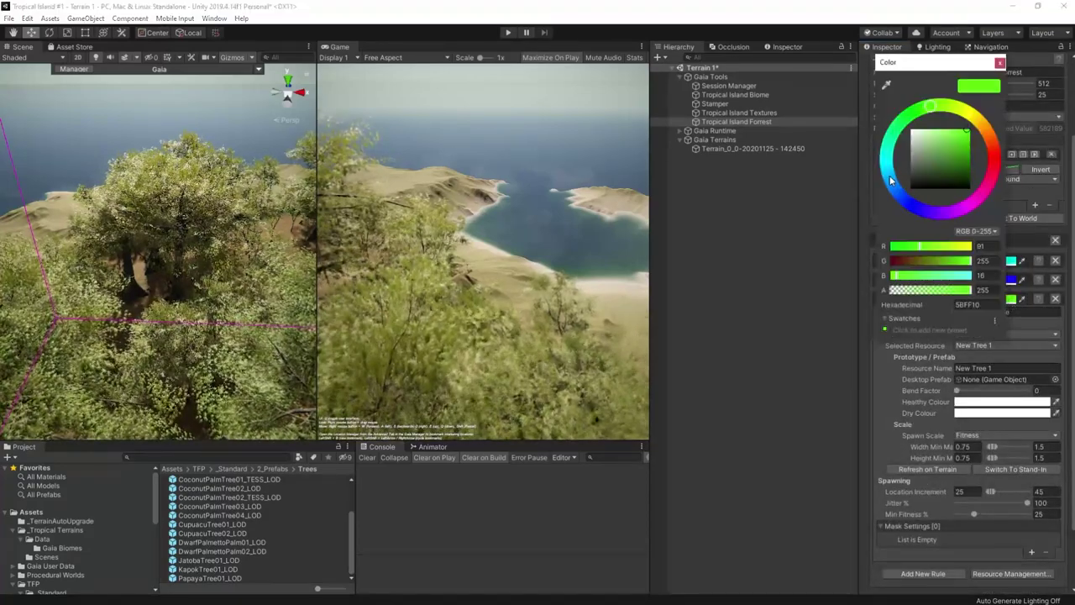
pyautogui.moveTo(919, 196); pyautogui.dragTo(888, 175)
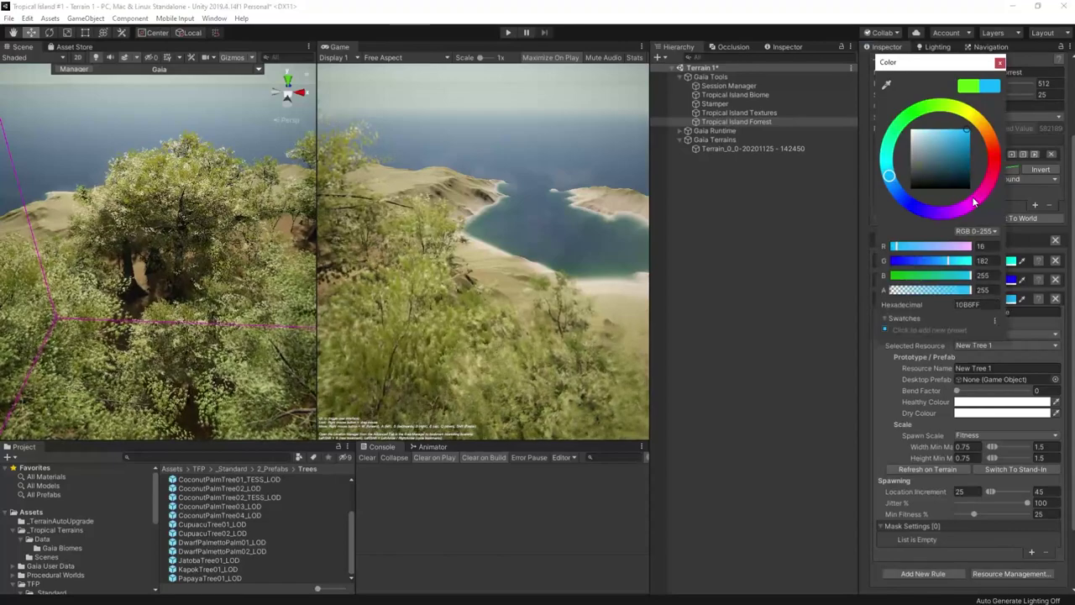
pyautogui.click(972, 202)
pyautogui.click(1023, 333)
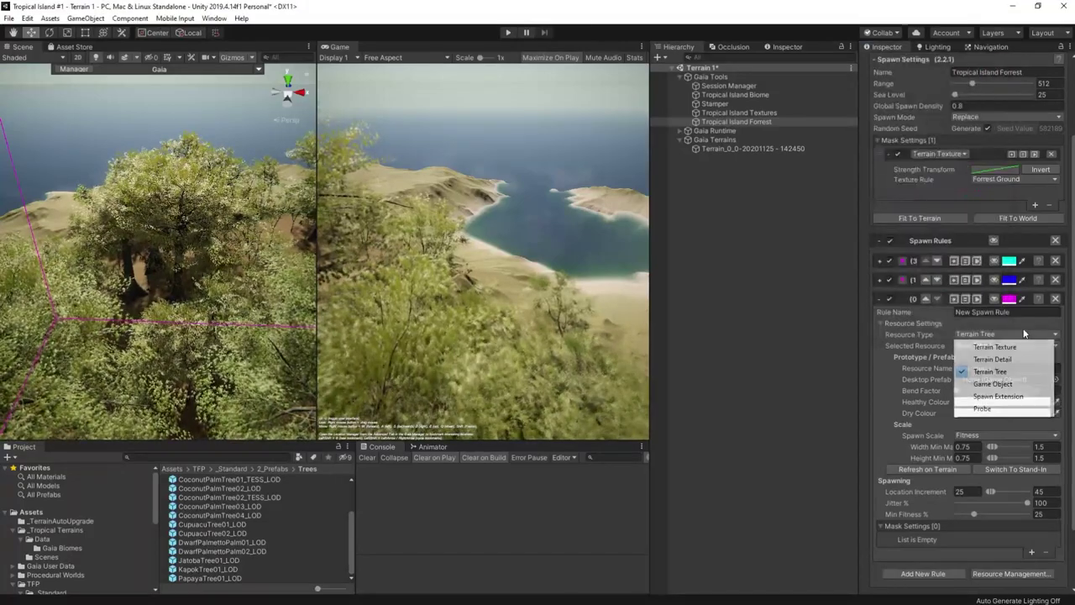
pyautogui.click(996, 306)
pyautogui.click(994, 300)
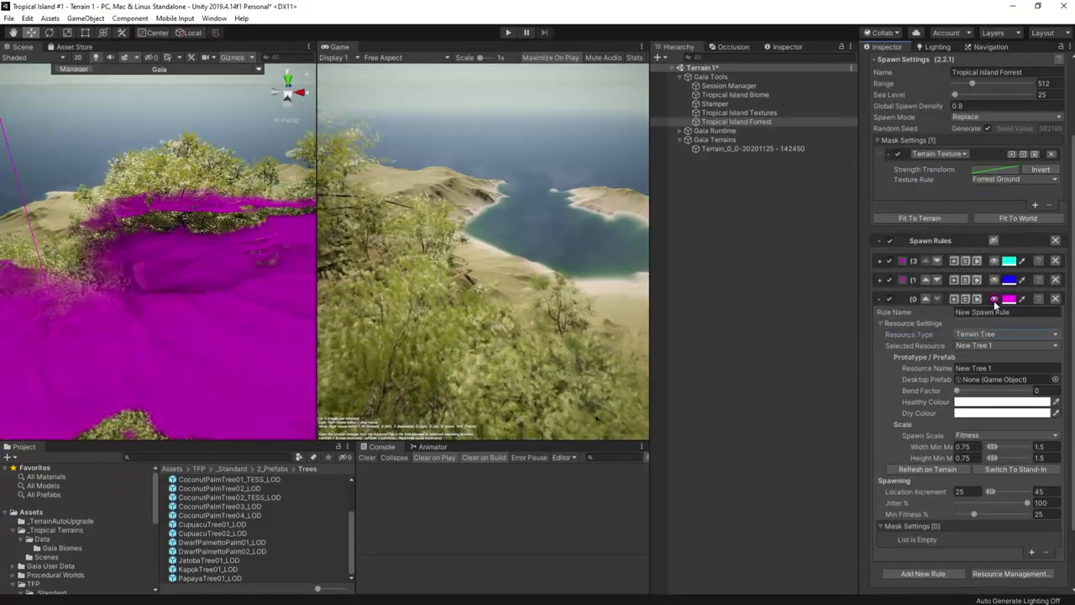
# - Assign the CupuacuTree01_LOD prefab to the new spawn rule and inspect its coverage on the hills
pyautogui.moveTo(191, 345); pyautogui.dragTo(240, 395, button='right')
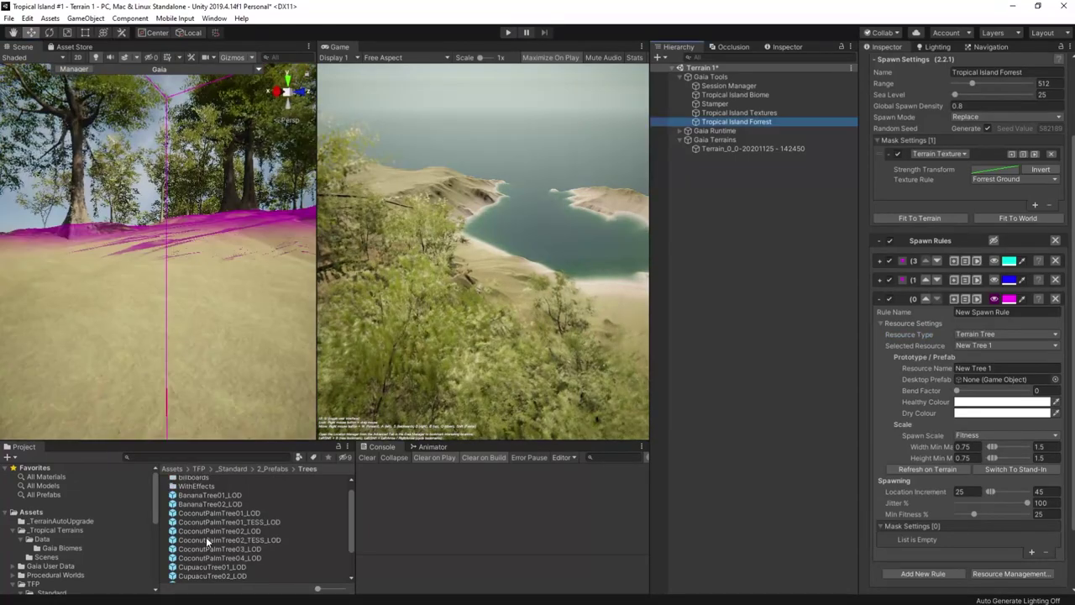
pyautogui.scroll(1, 206, 537)
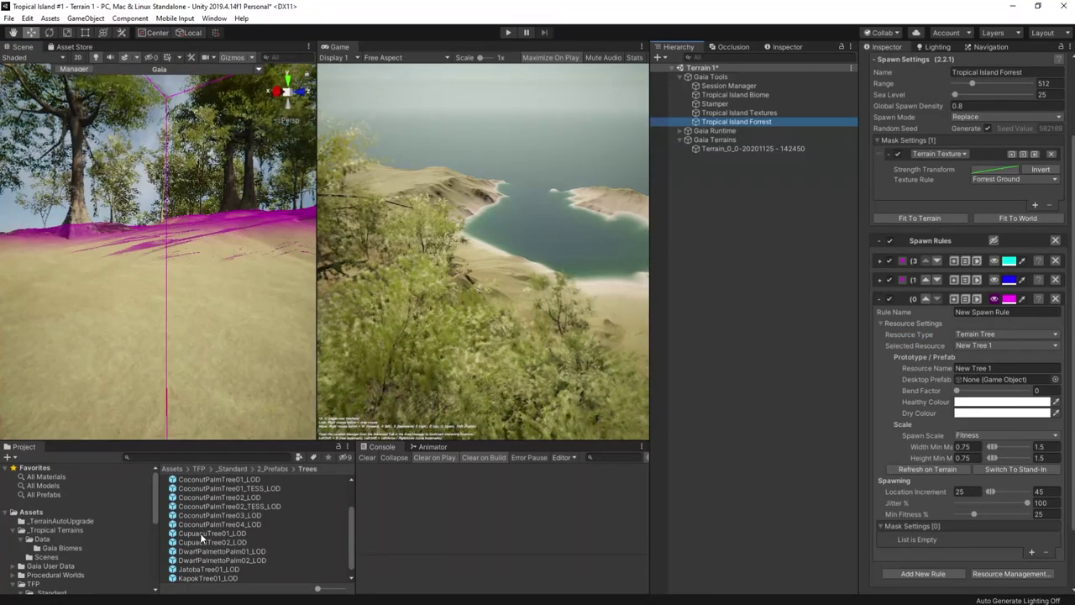
pyautogui.moveTo(988, 383); pyautogui.dragTo(995, 377)
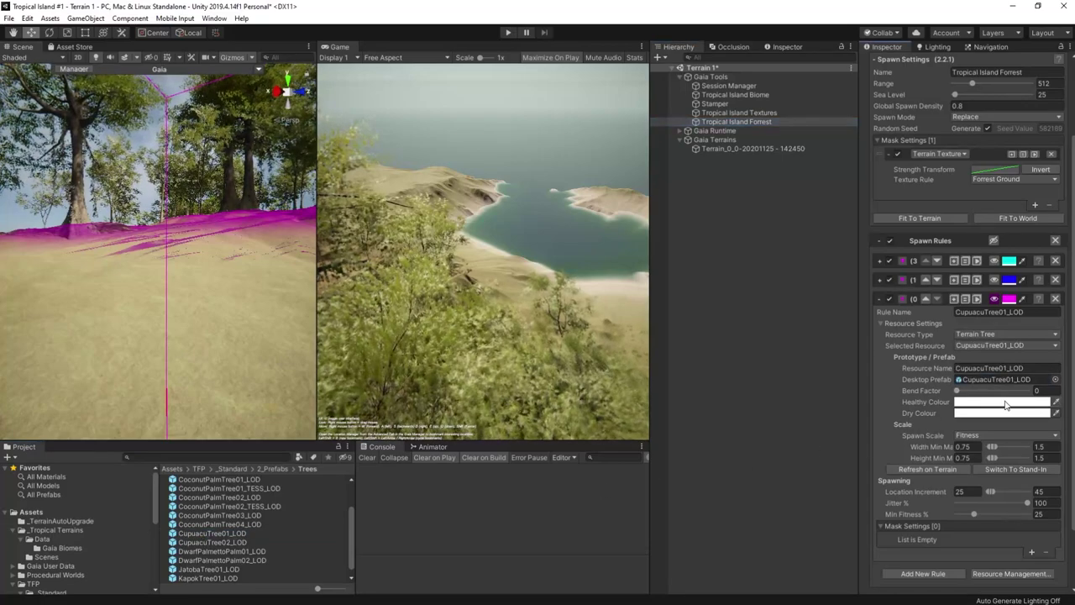
pyautogui.moveTo(237, 337); pyautogui.dragTo(362, 396, button='right')
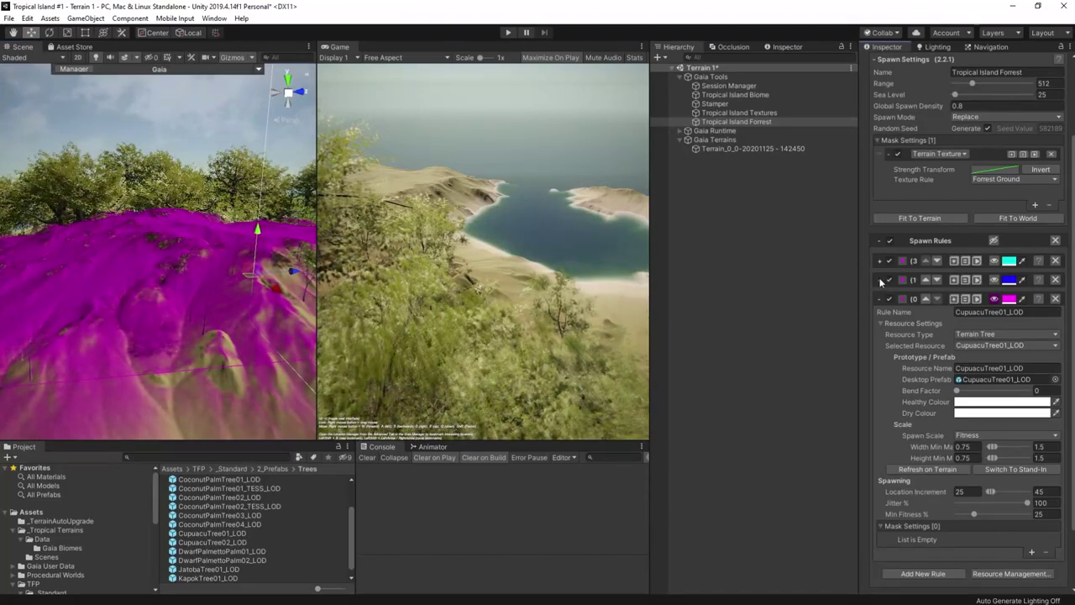
# - Copy the Jatoba rule's Collision Mask into the Cupuacu rule and set its Location Increment to 10–20 and Min Fitness to 17.9%
pyautogui.click(880, 281)
pyautogui.scroll(-3, 937, 360)
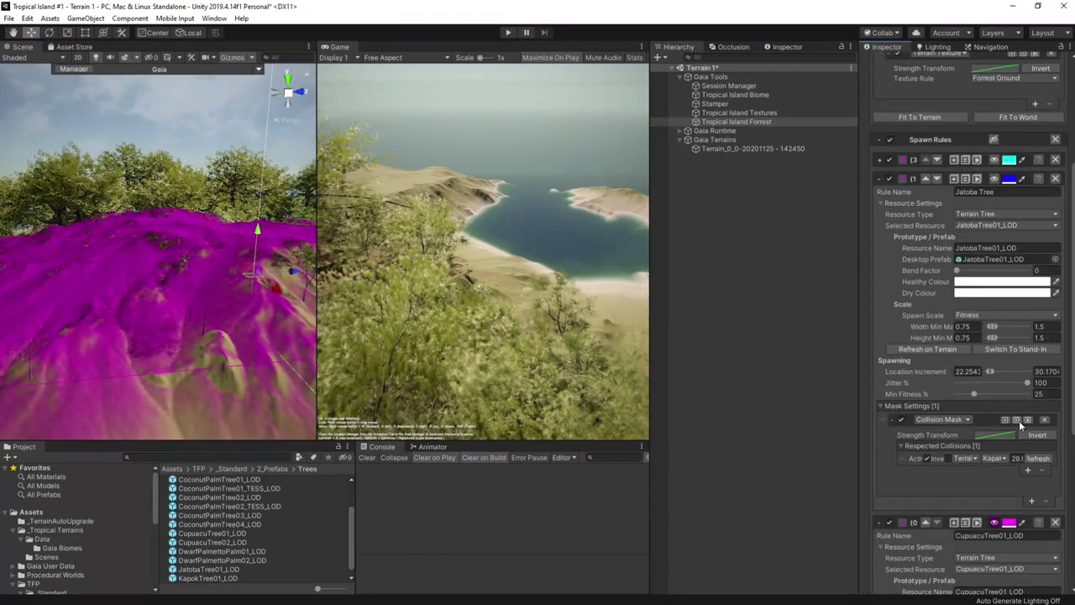
pyautogui.scroll(-9, 1012, 453)
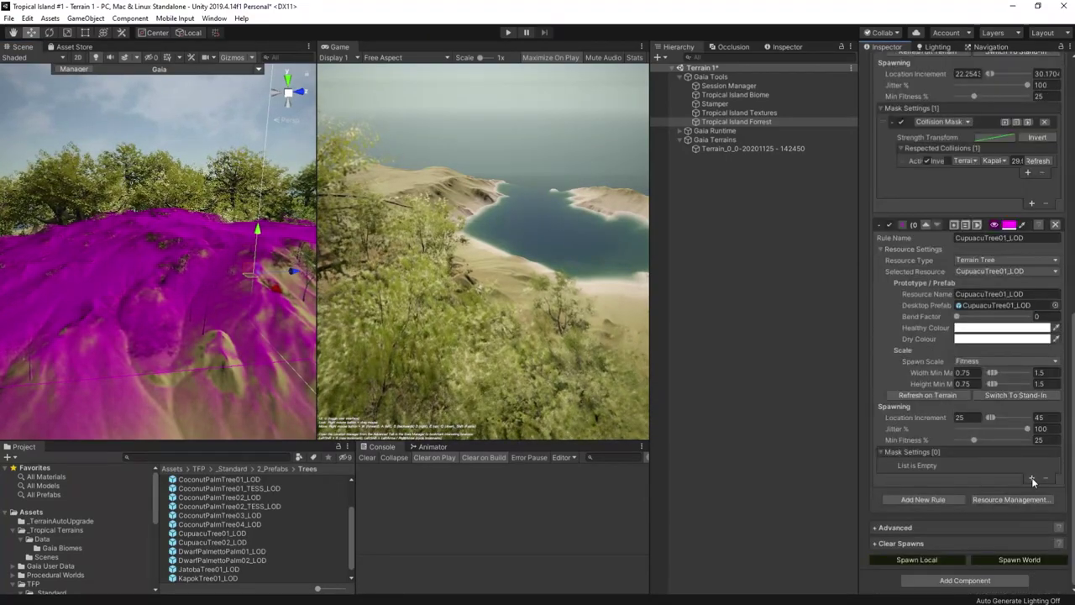
pyautogui.click(1031, 477)
pyautogui.moveTo(226, 338); pyautogui.dragTo(206, 339, button='right')
pyautogui.press('s')
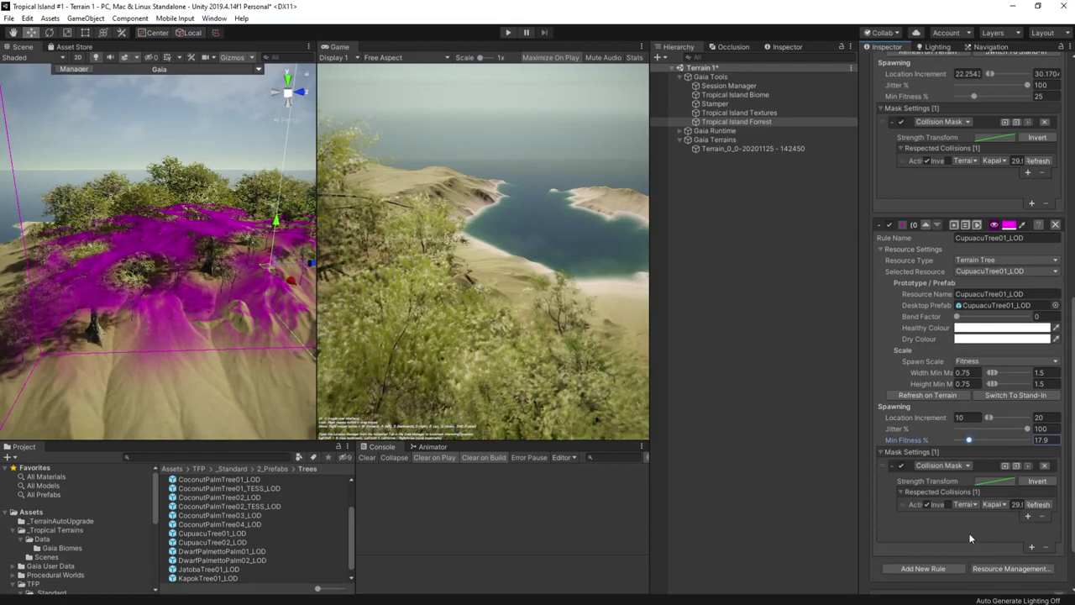
# - Spawn the forest locally with the Cupuacu rule and inspect the small trees on the slopes and under the canopy
pyautogui.scroll(-2, 970, 539)
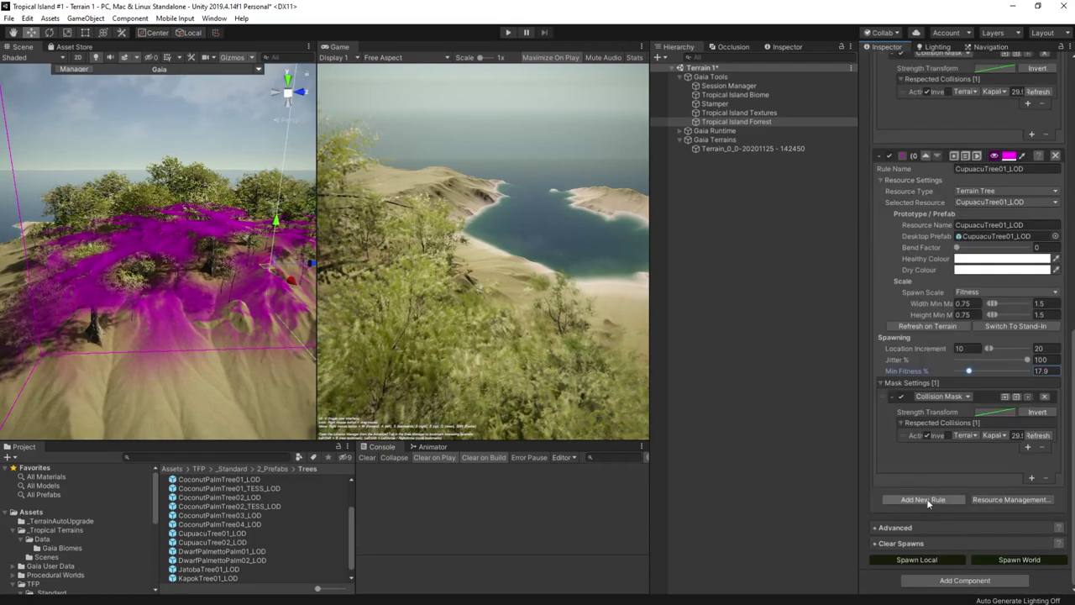
pyautogui.click(926, 559)
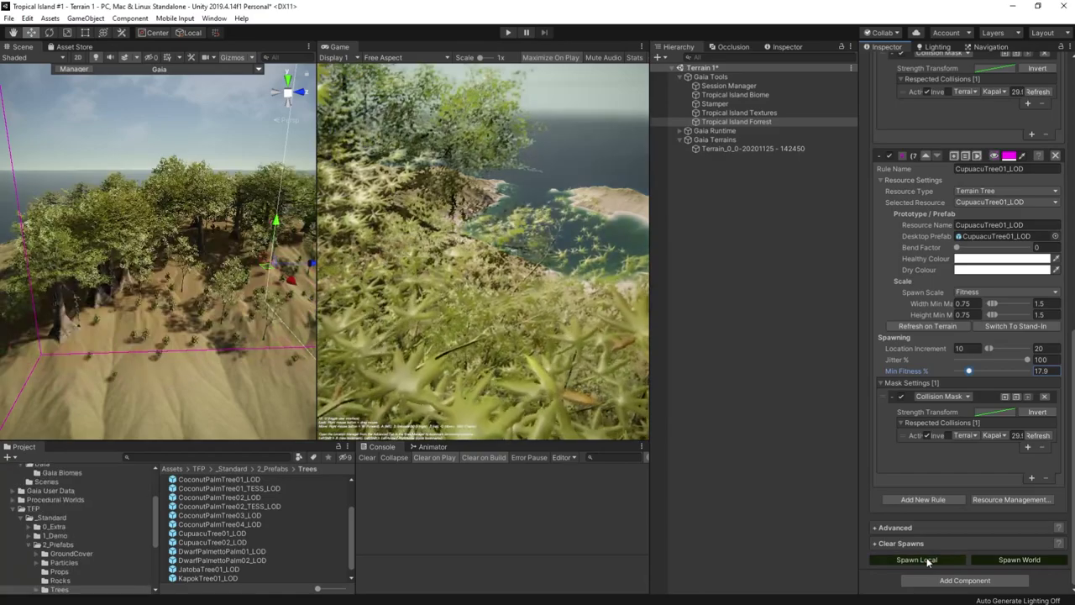
pyautogui.moveTo(219, 369); pyautogui.dragTo(183, 367, button='right')
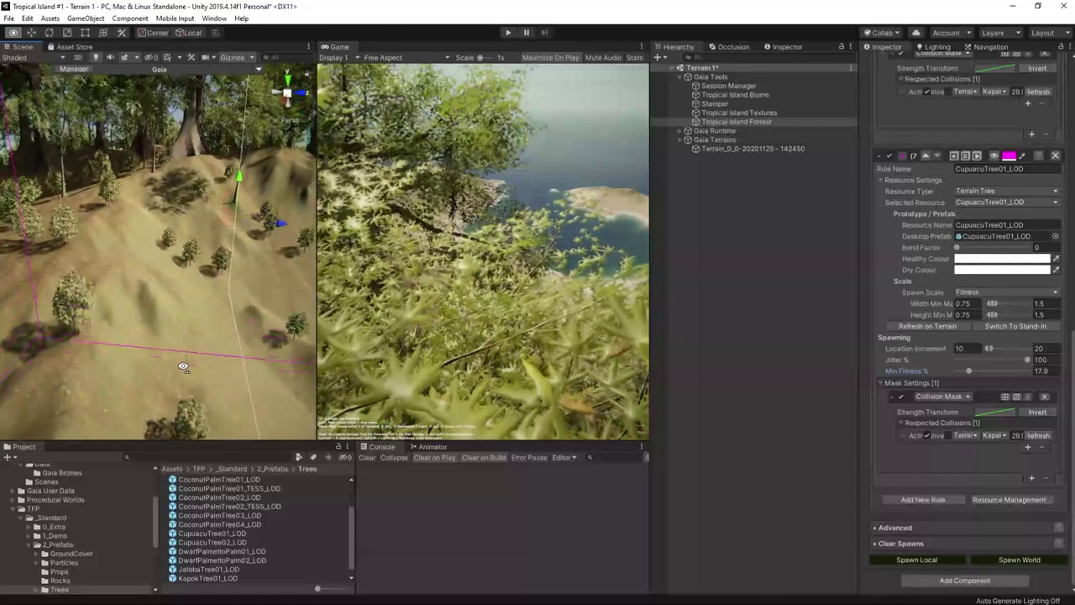
pyautogui.moveTo(183, 367); pyautogui.dragTo(64, 153, button='right')
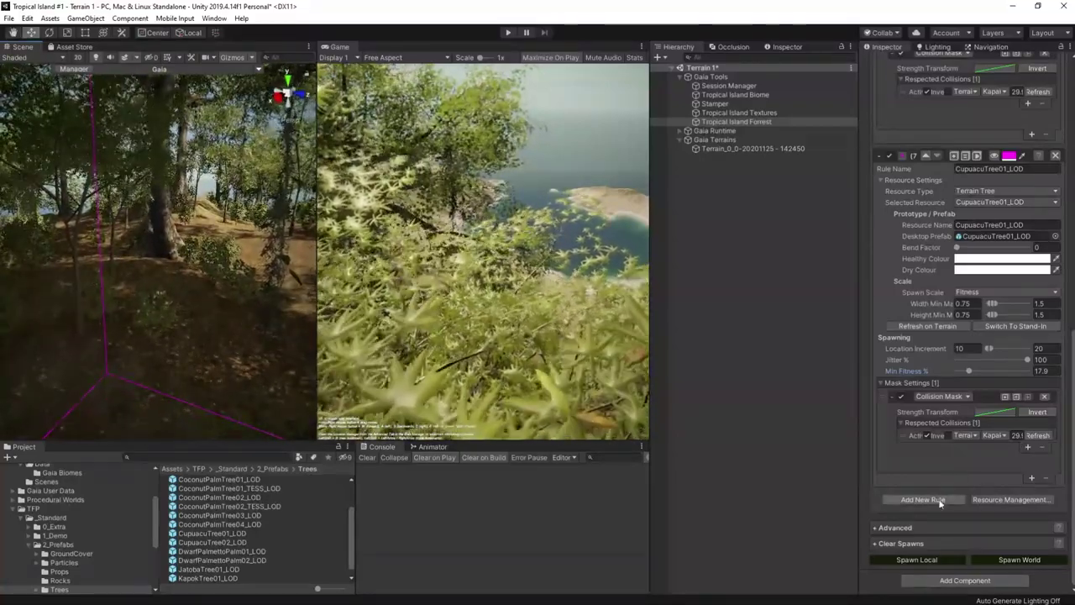
# - Add Jatoba Tree as a second respected collision in the Cupuacu rule's Collision Mask, then respawn locally and inspect the forest
pyautogui.click(1027, 446)
pyautogui.click(1003, 446)
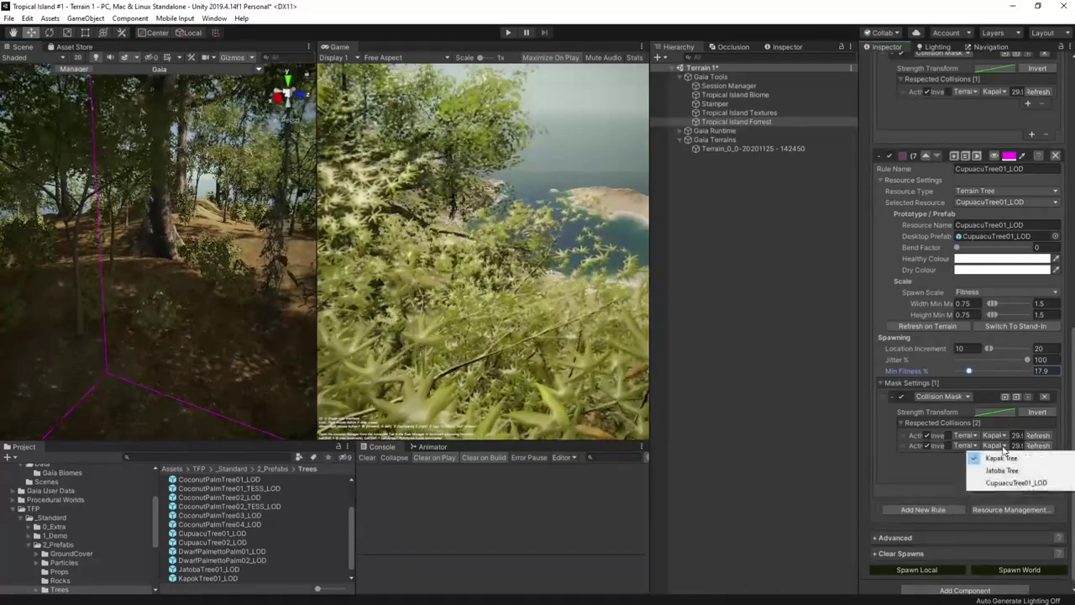
pyautogui.click(1008, 471)
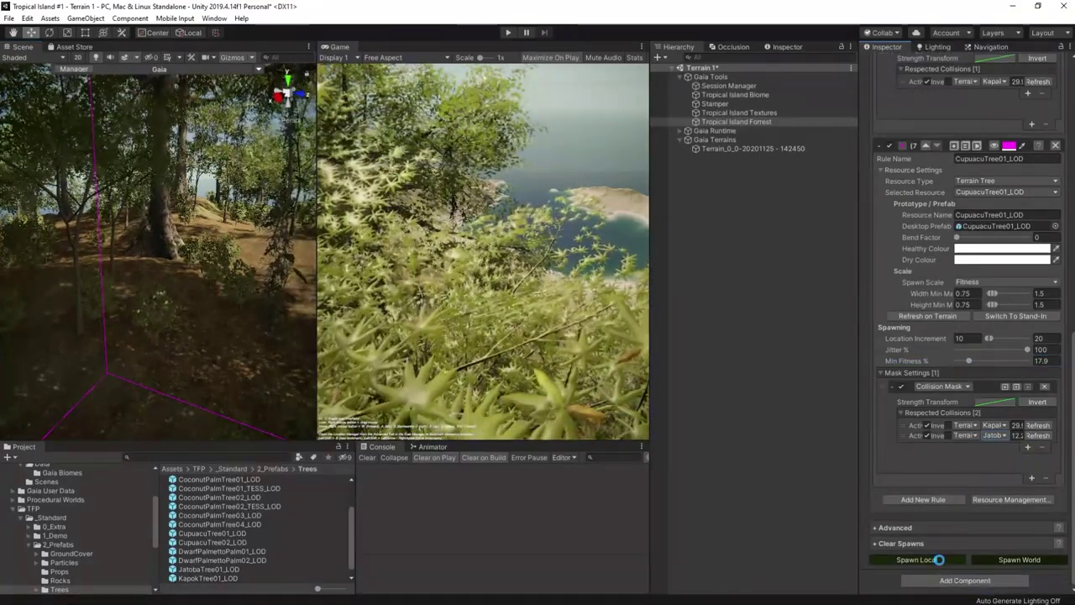
pyautogui.click(939, 559)
pyautogui.moveTo(274, 375); pyautogui.dragTo(403, 427, button='right')
pyautogui.press('w')
# - Set the Kapok rule's maximum Location Increment to 55 and adjust its minimum
pyautogui.scroll(8, 958, 260)
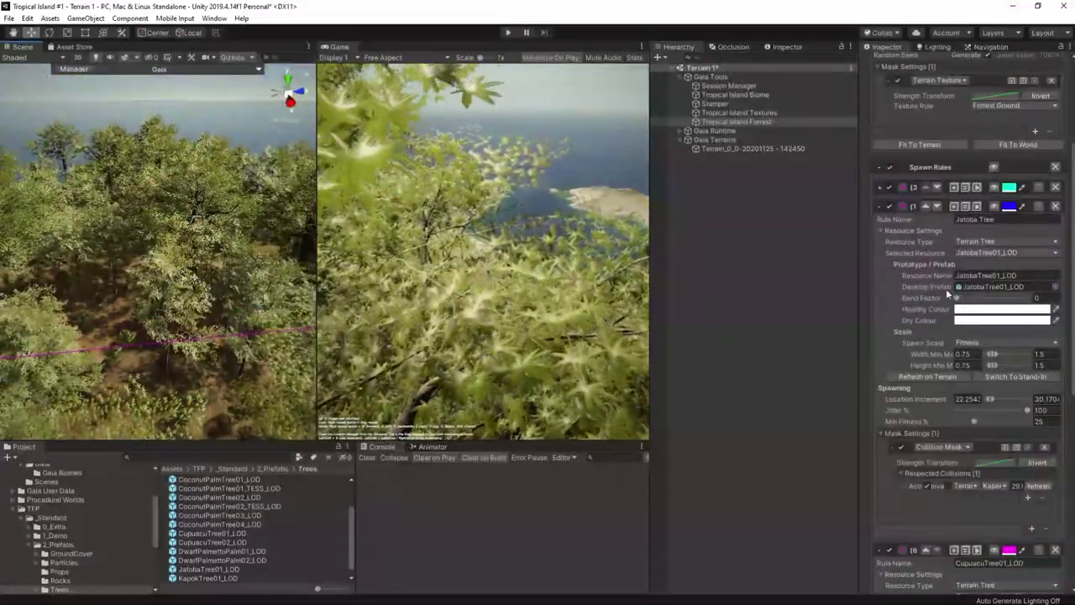
pyautogui.click(881, 187)
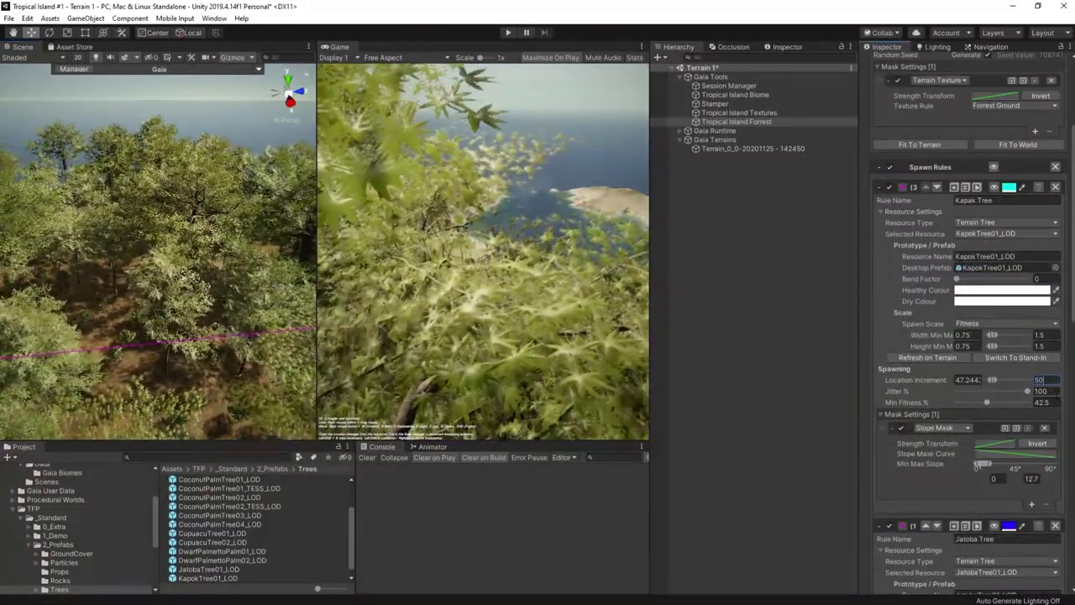
pyautogui.write('50')
pyautogui.press('BackSpace')
pyautogui.write('5')
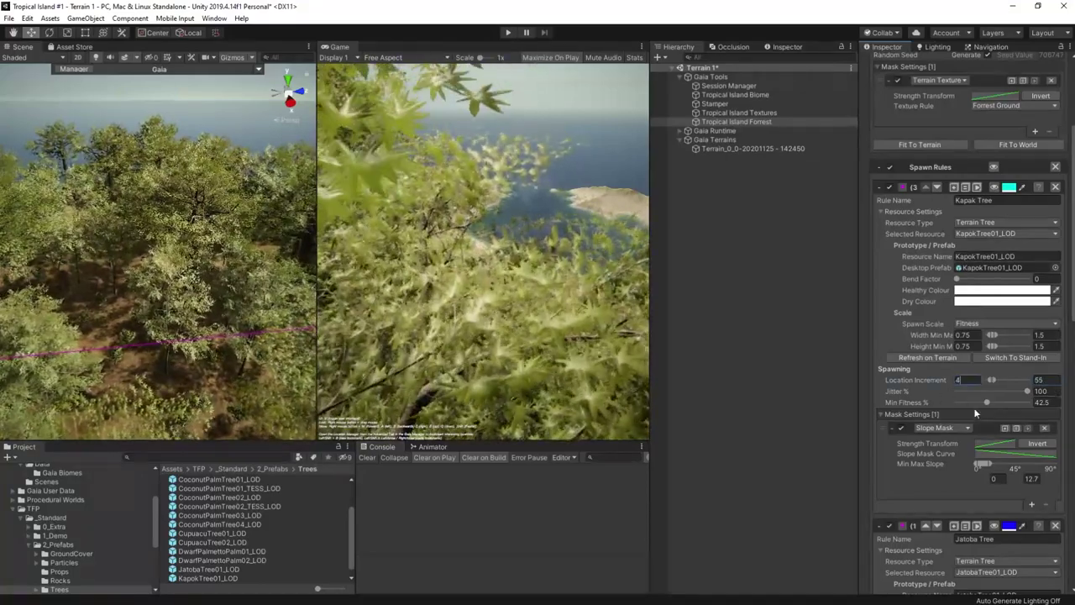
pyautogui.scroll(-10, 956, 488)
pyautogui.scroll(-3, 955, 488)
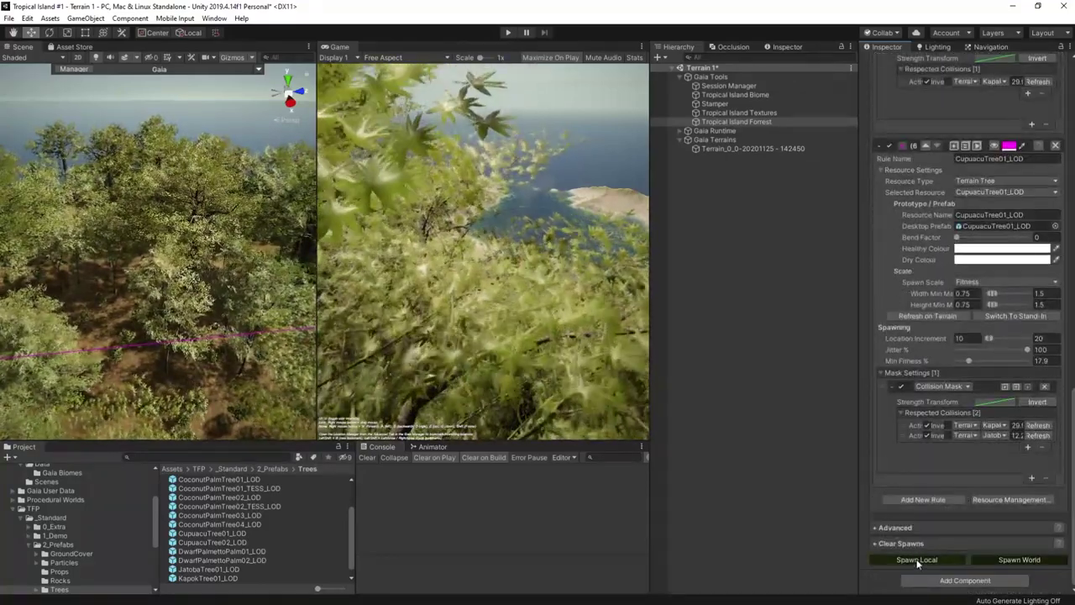
# - Respawn the forest locally with the new Kapok spacing and inspect the trees from above and up close
pyautogui.click(916, 561)
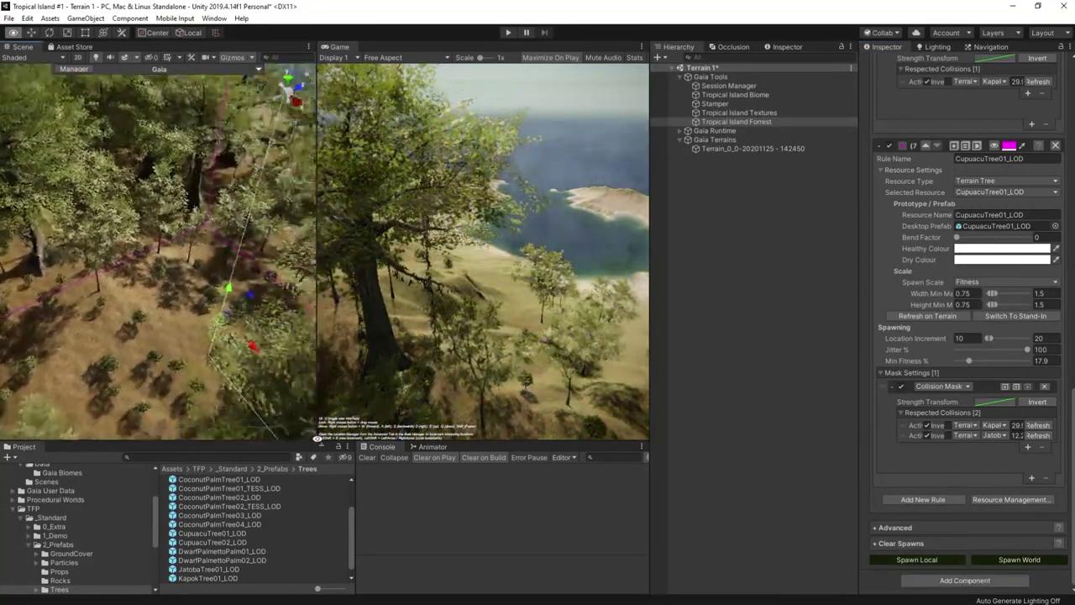
pyautogui.moveTo(277, 395); pyautogui.dragTo(310, 414, button='right')
pyautogui.press('w')
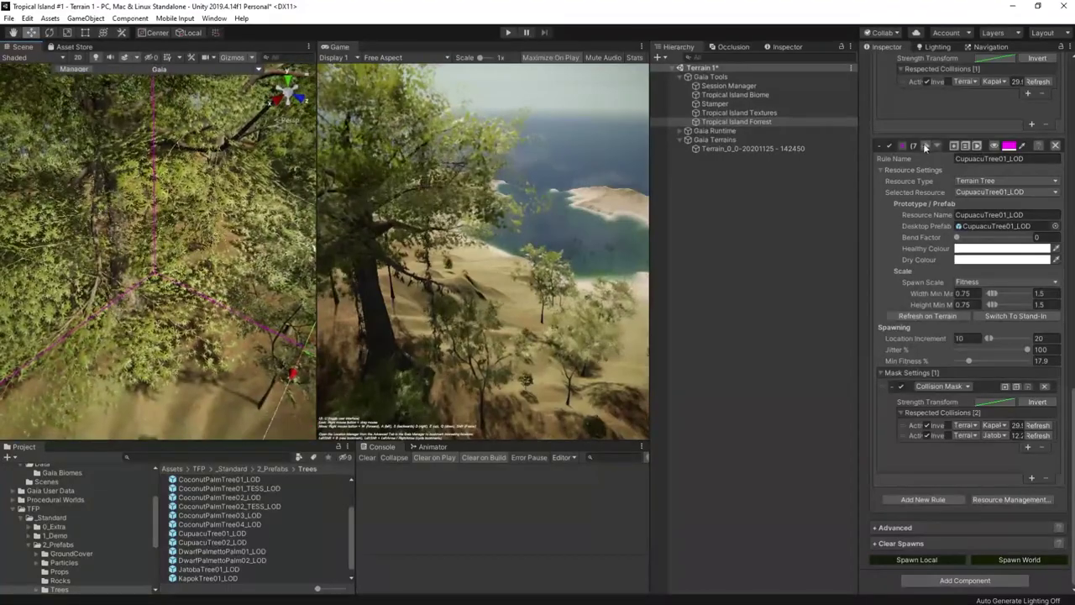
# - Duplicate the Cupuacu rule as CupuacuTree02 with the CupuacuTree02_LOD prefab and a light blue preview colour
pyautogui.click(953, 146)
pyautogui.scroll(-5, 922, 375)
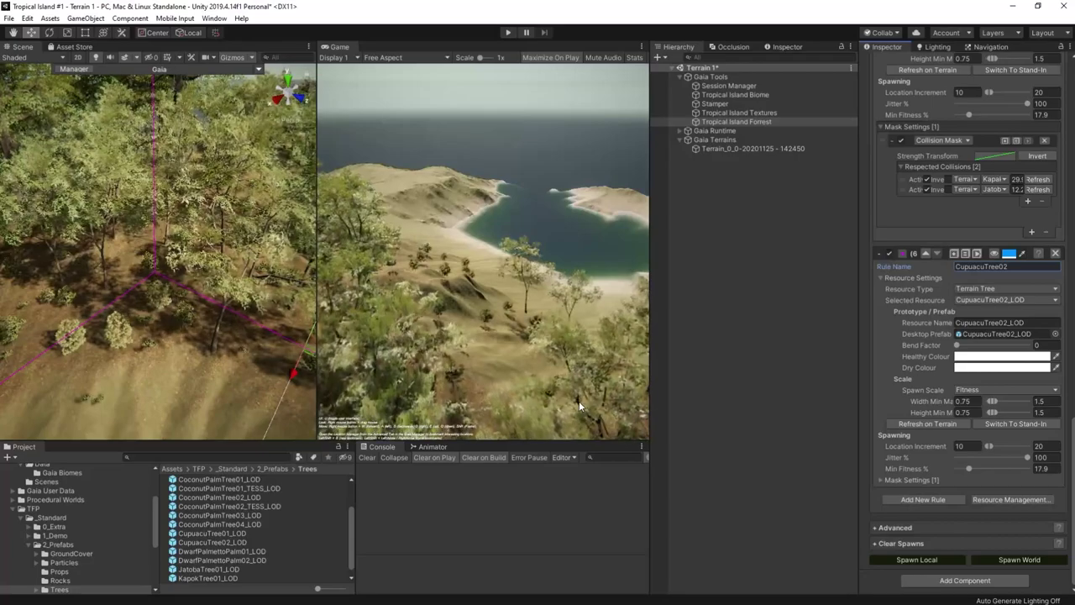
pyautogui.moveTo(223, 313); pyautogui.dragTo(212, 336, button='right')
# - Collapse the finished Cupuacu rules and add another spawn rule for the dwarf palms
pyautogui.scroll(-1, 204, 547)
pyautogui.click(879, 252)
pyautogui.click(879, 126)
pyautogui.click(890, 499)
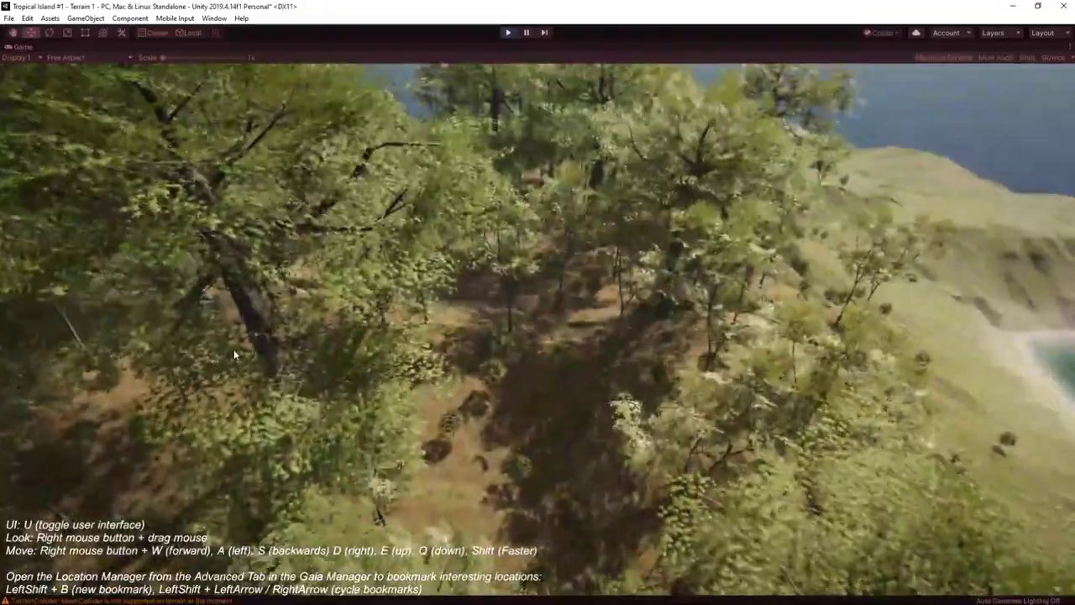
# - Fly through the spawned forest in Play mode and inspect the tree layers from above and at ground level
pyautogui.moveTo(206, 344); pyautogui.dragTo(195, 313, button='right')
pyautogui.press('w')
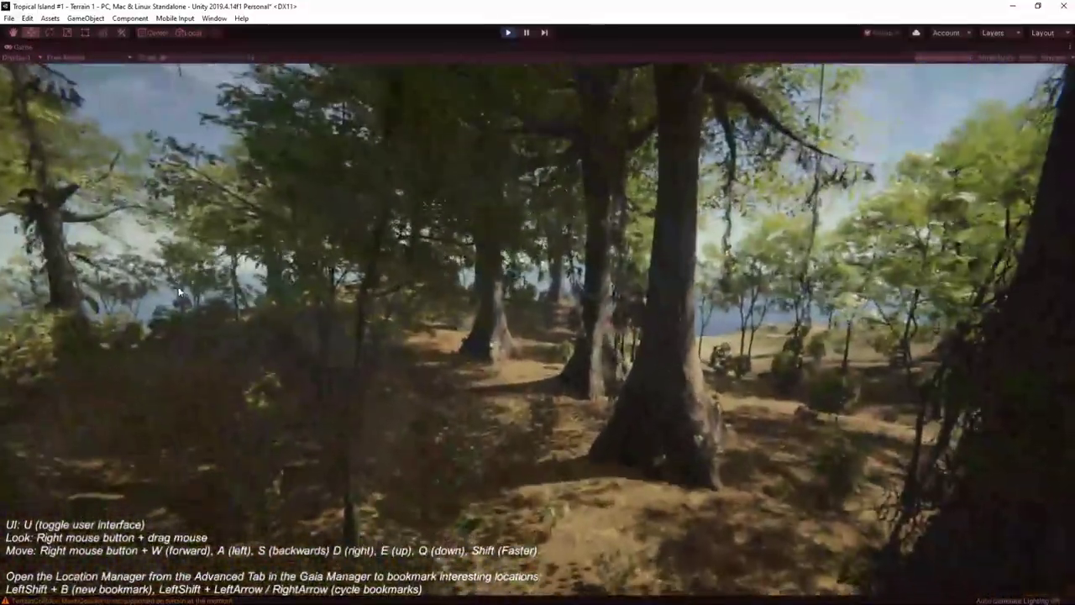
pyautogui.press('w')
pyautogui.moveTo(178, 288); pyautogui.dragTo(133, 320, button='right')
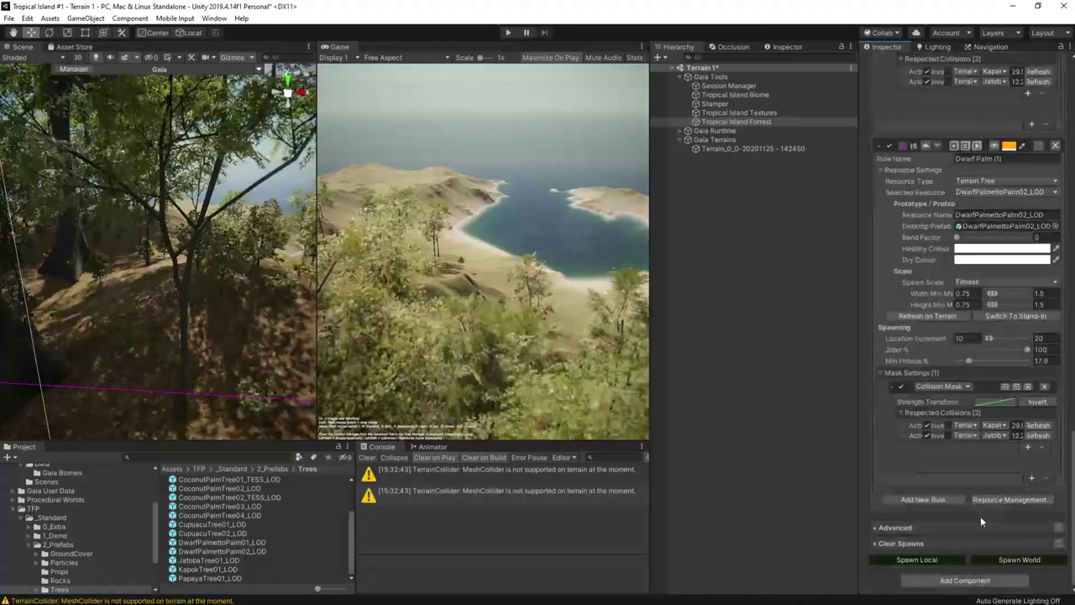
# - Add both Cupuacu trees as respected collisions in the Collision Masks of the two Dwarf Palm rules
pyautogui.click(1027, 447)
pyautogui.click(994, 445)
pyautogui.click(1005, 496)
pyautogui.scroll(6, 1005, 470)
pyautogui.click(1028, 398)
pyautogui.click(995, 396)
pyautogui.click(1004, 444)
pyautogui.scroll(4, 982, 404)
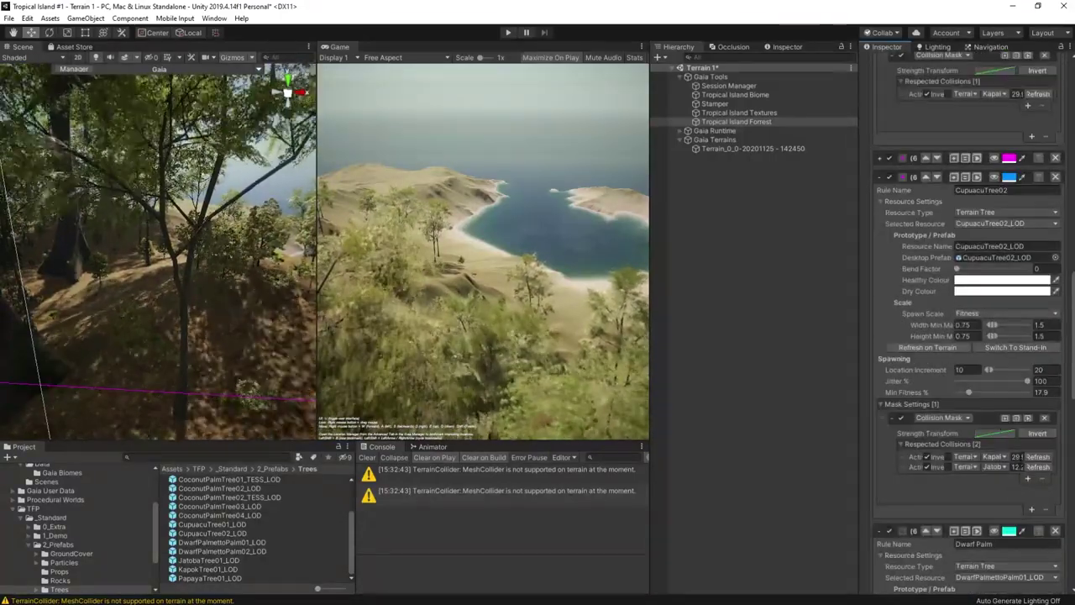
pyautogui.scroll(-10, 880, 258)
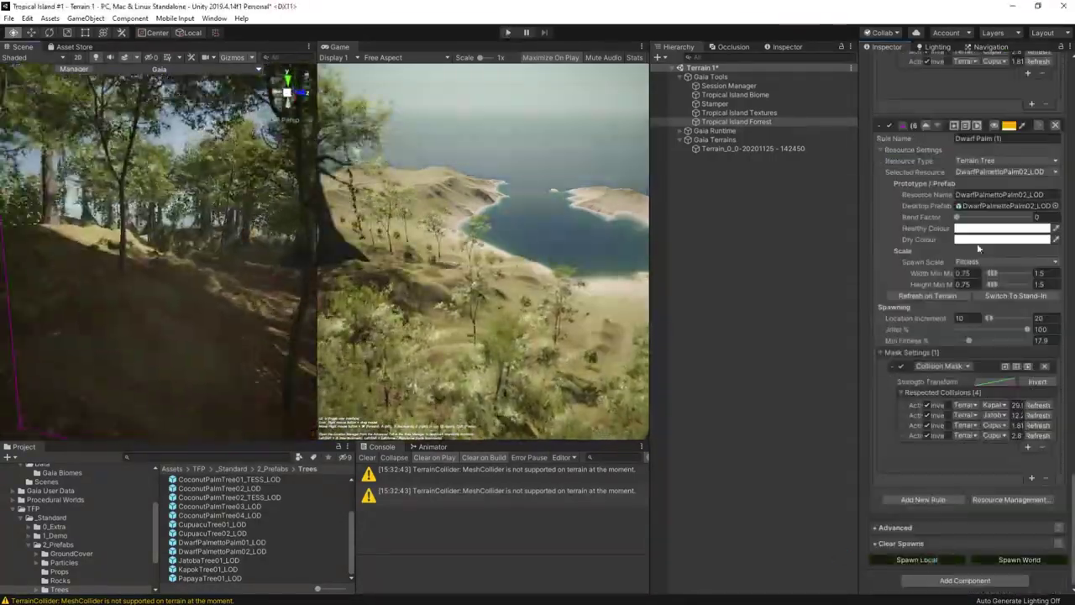
# - Run the scene in Play mode and inspect the forest floor with the dwarf palms from eye level
pyautogui.hotkey('ctrl', 'p')
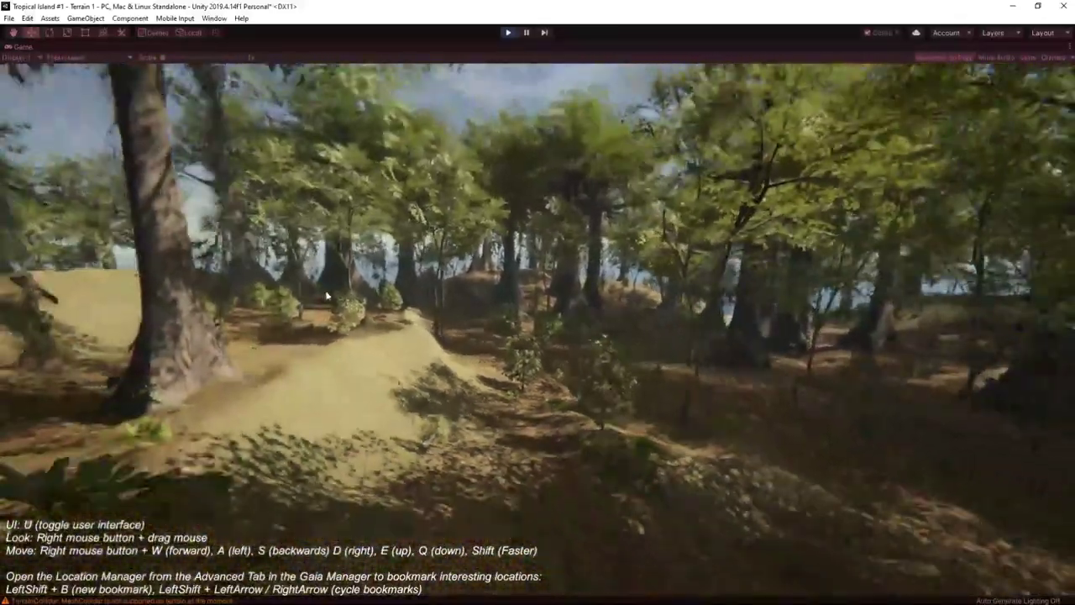
pyautogui.press('w')
pyautogui.moveTo(326, 296); pyautogui.dragTo(400, 286, button='right')
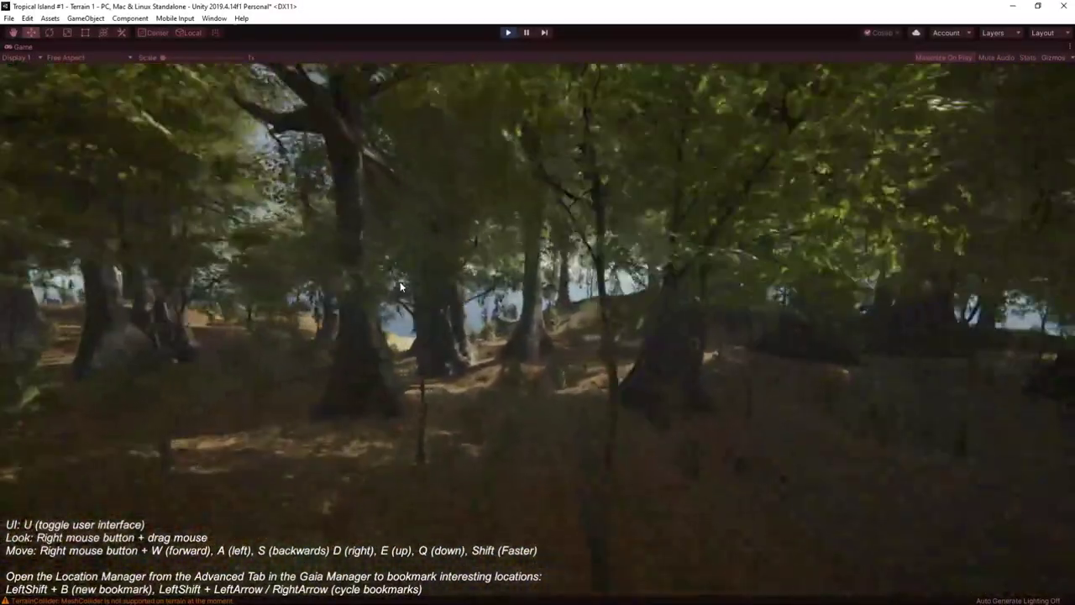